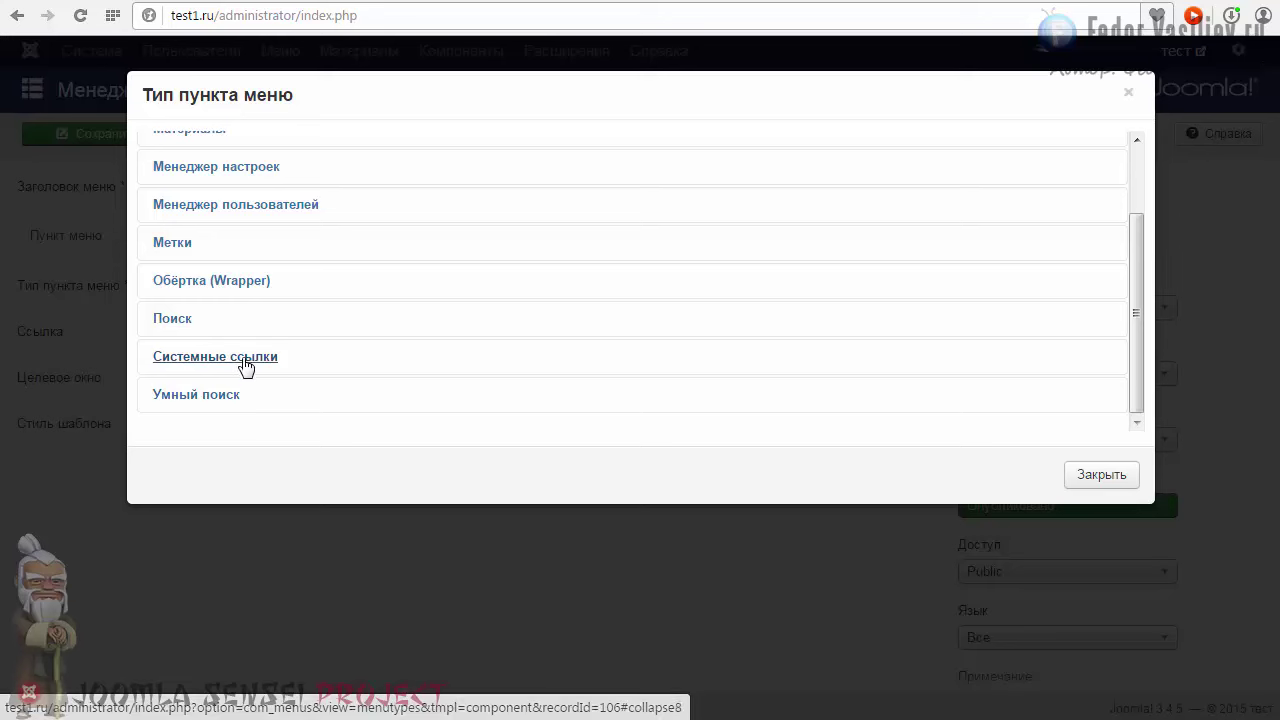
Set the menu item's type to Внешний URL from the Системные ссылки group.
{"action": "left_click", "coordinate": [240, 366]}
{"action": "scroll", "coordinate": [527, 250], "scroll_direction": "down", "scroll_amount": 2}
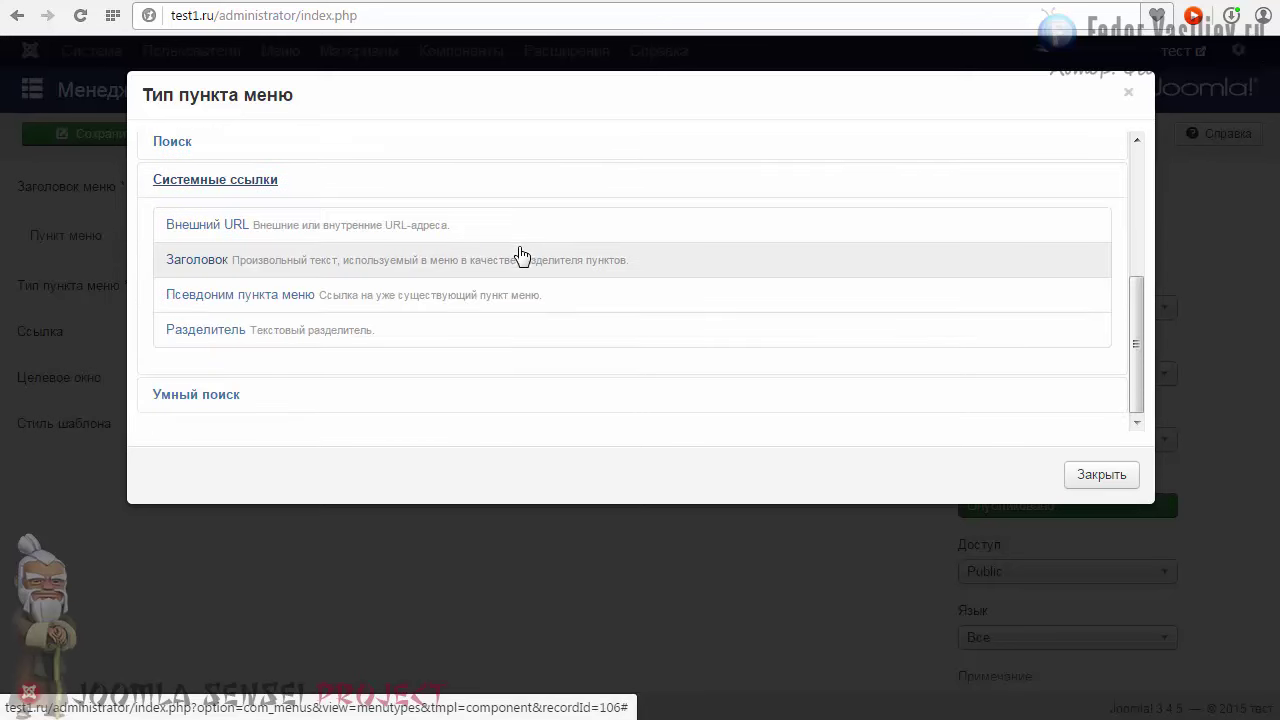
{"action": "left_click", "coordinate": [200, 226]}
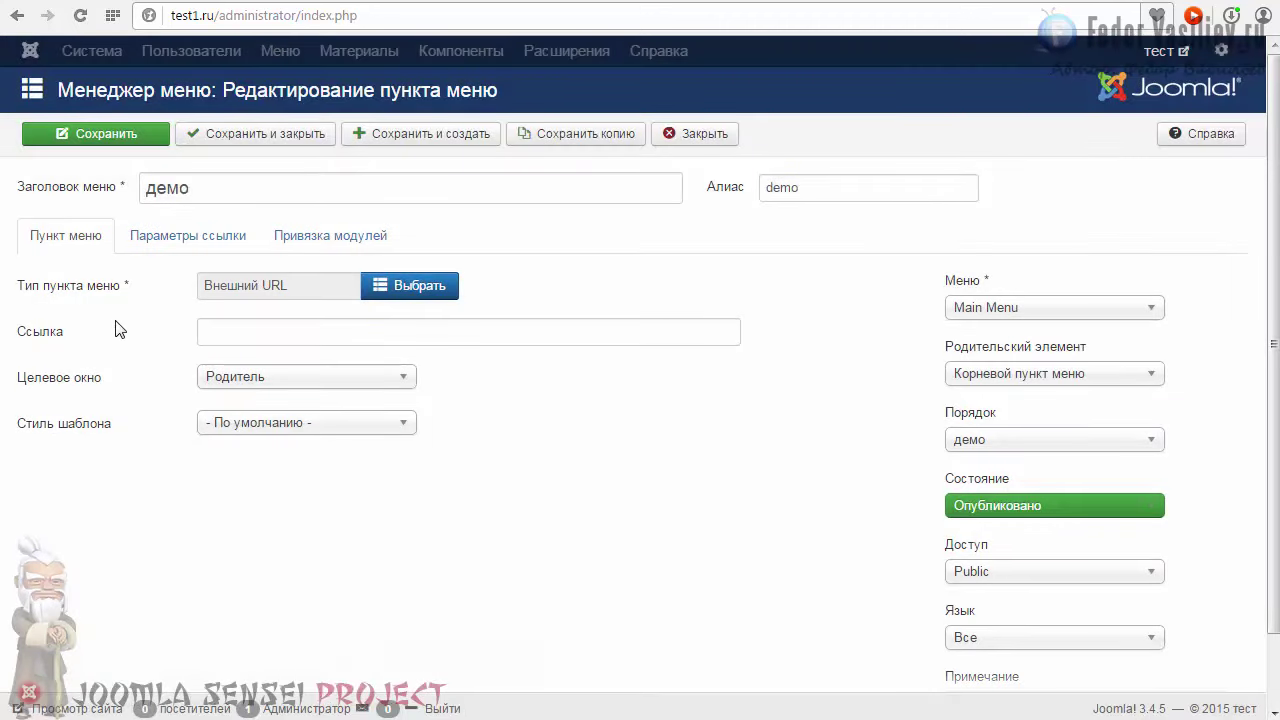
{"action": "scroll", "coordinate": [130, 374], "scroll_direction": "down", "scroll_amount": 1}
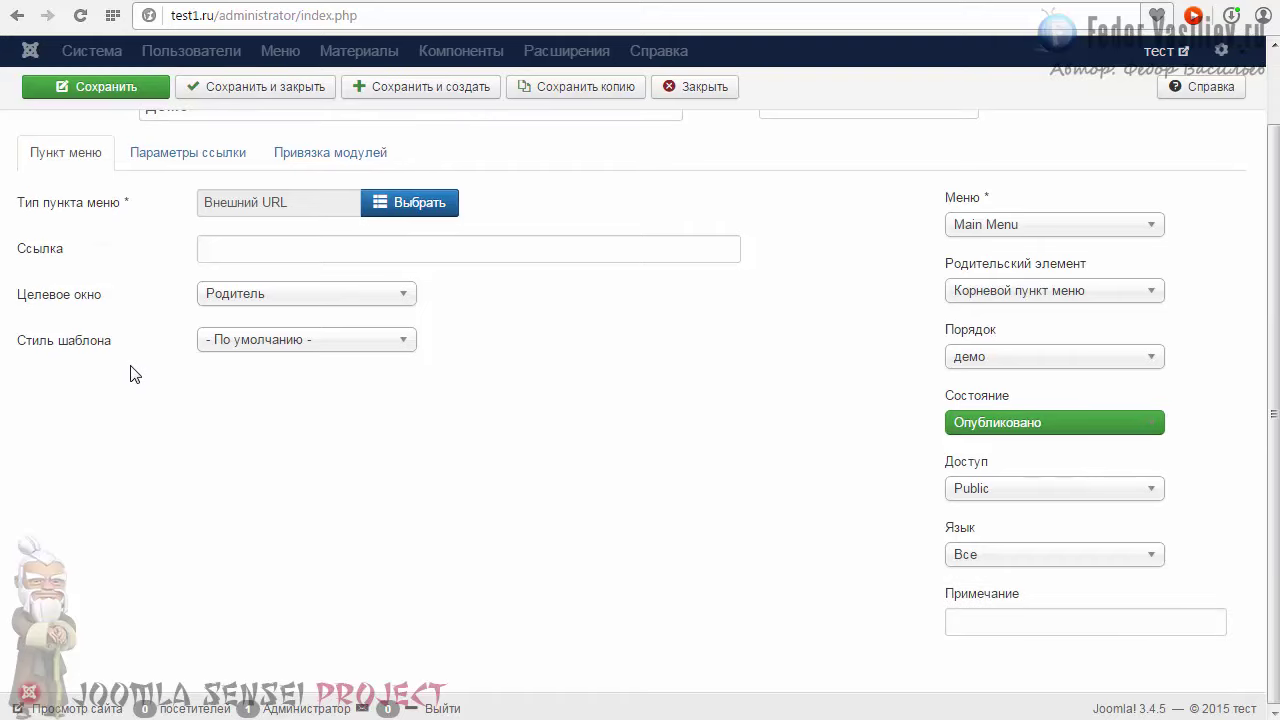
{"action": "scroll", "coordinate": [135, 372], "scroll_direction": "up", "scroll_amount": 1}
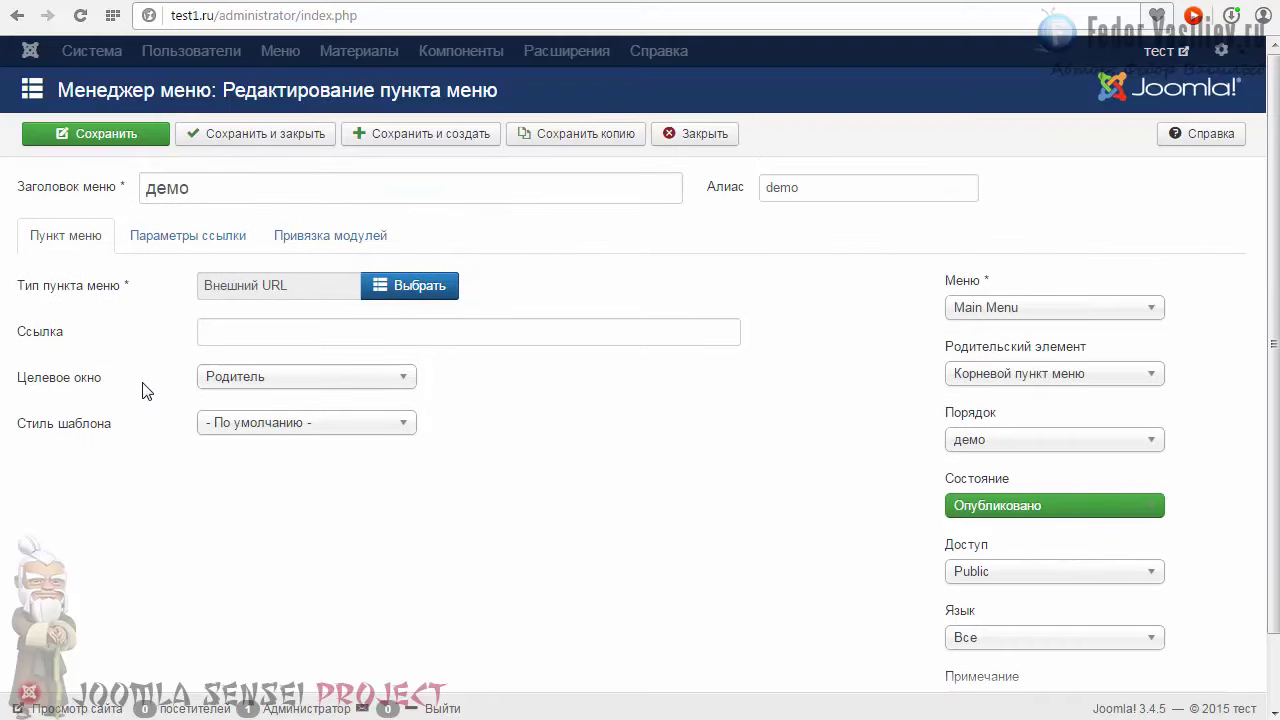
{"action": "left_click", "coordinate": [239, 334]}
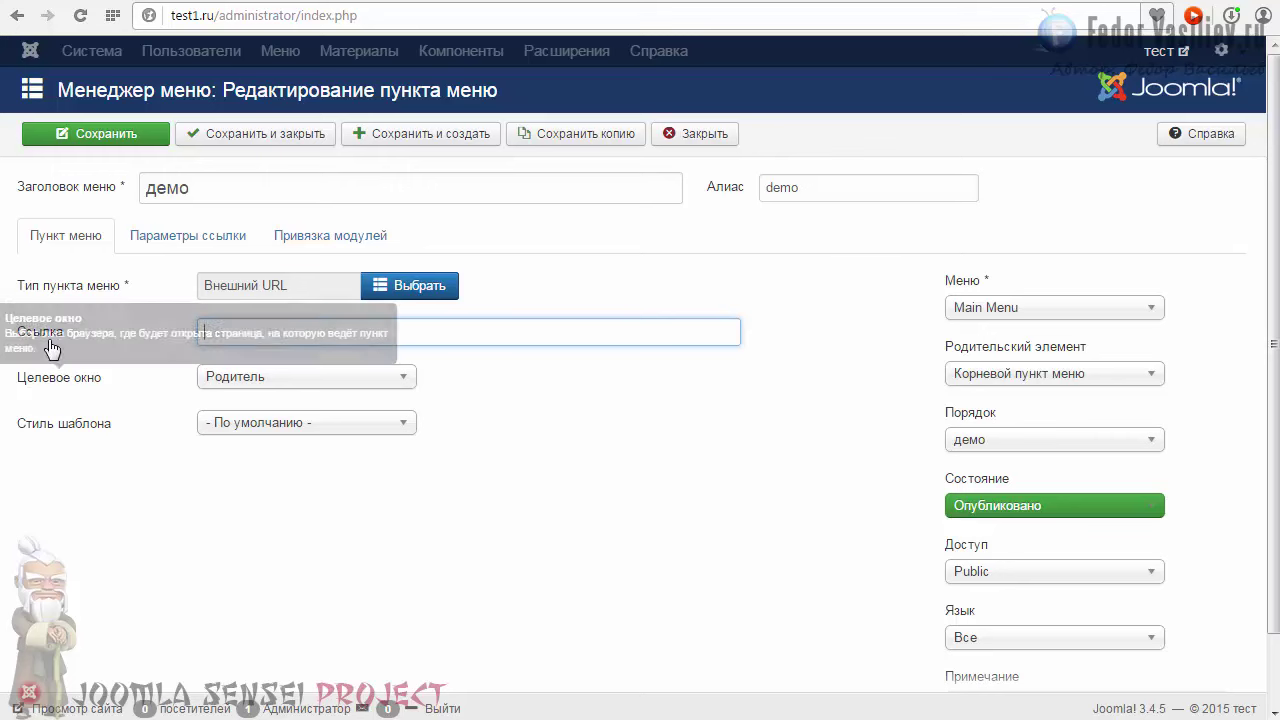
{"action": "left_click", "coordinate": [282, 330]}
{"action": "left_click", "coordinate": [80, 345]}
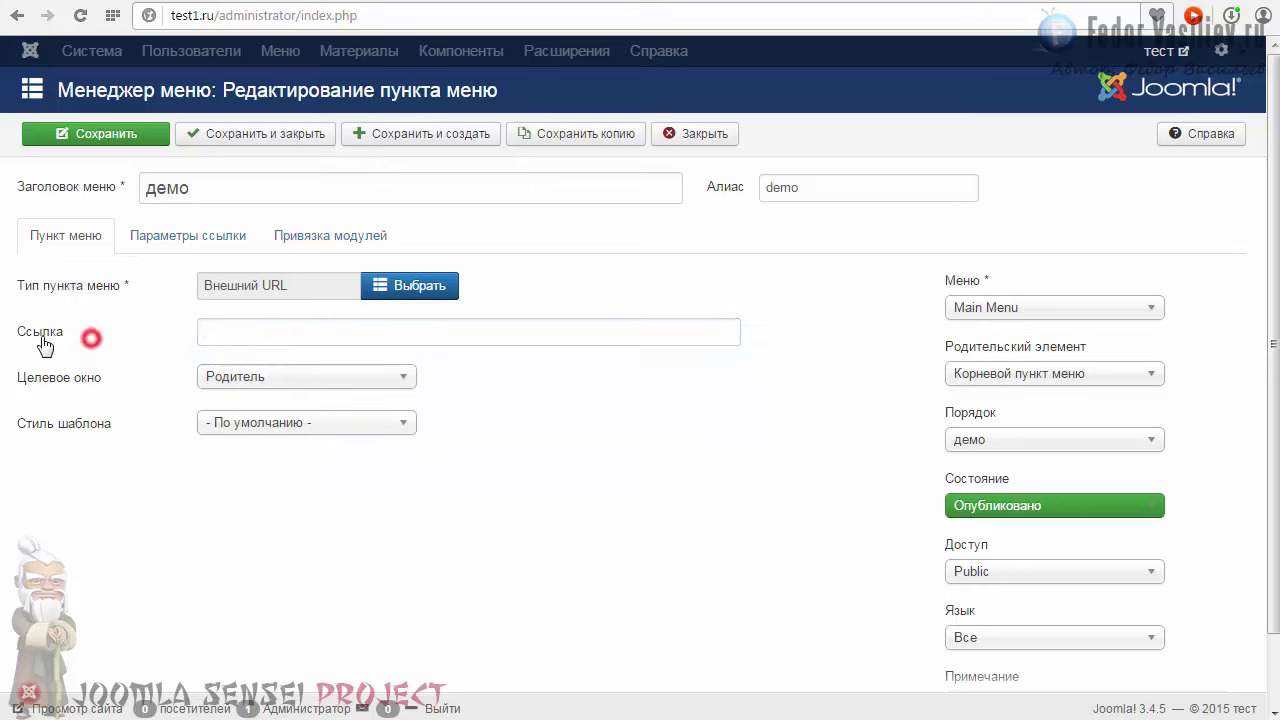
{"action": "left_click", "coordinate": [209, 333]}
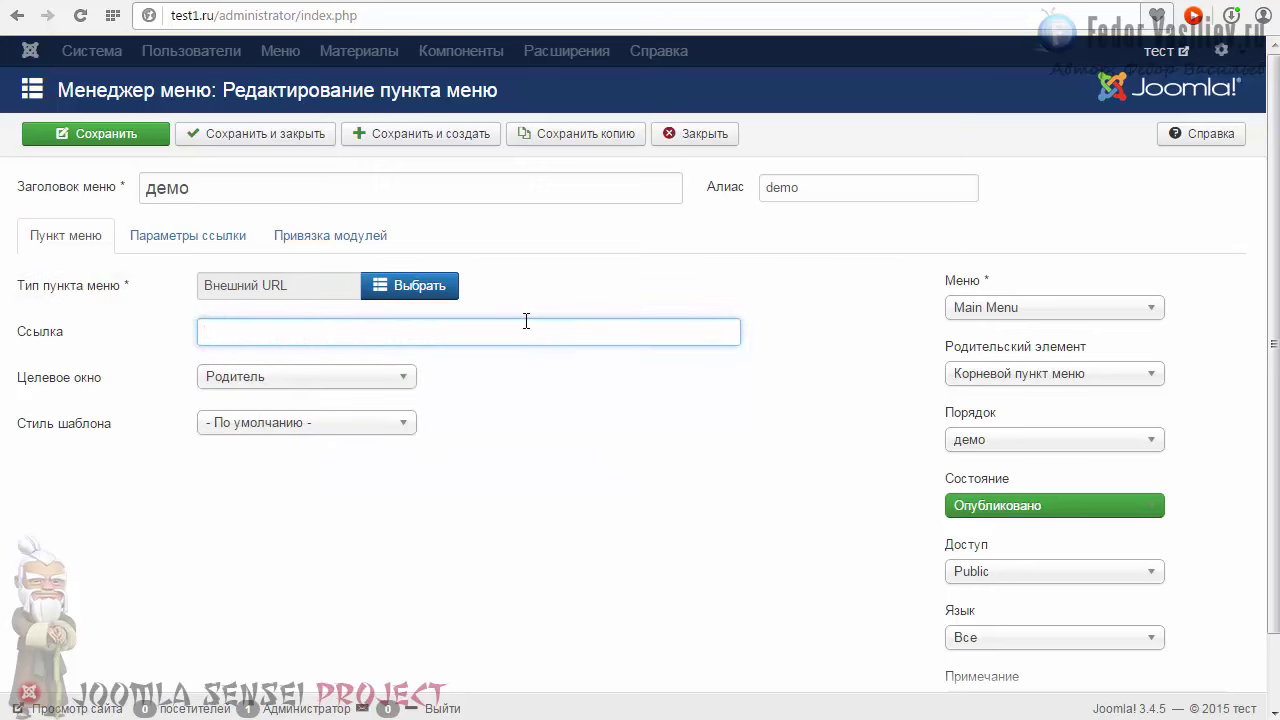
{"action": "right_click", "coordinate": [229, 330]}
{"action": "left_click", "coordinate": [294, 437]}
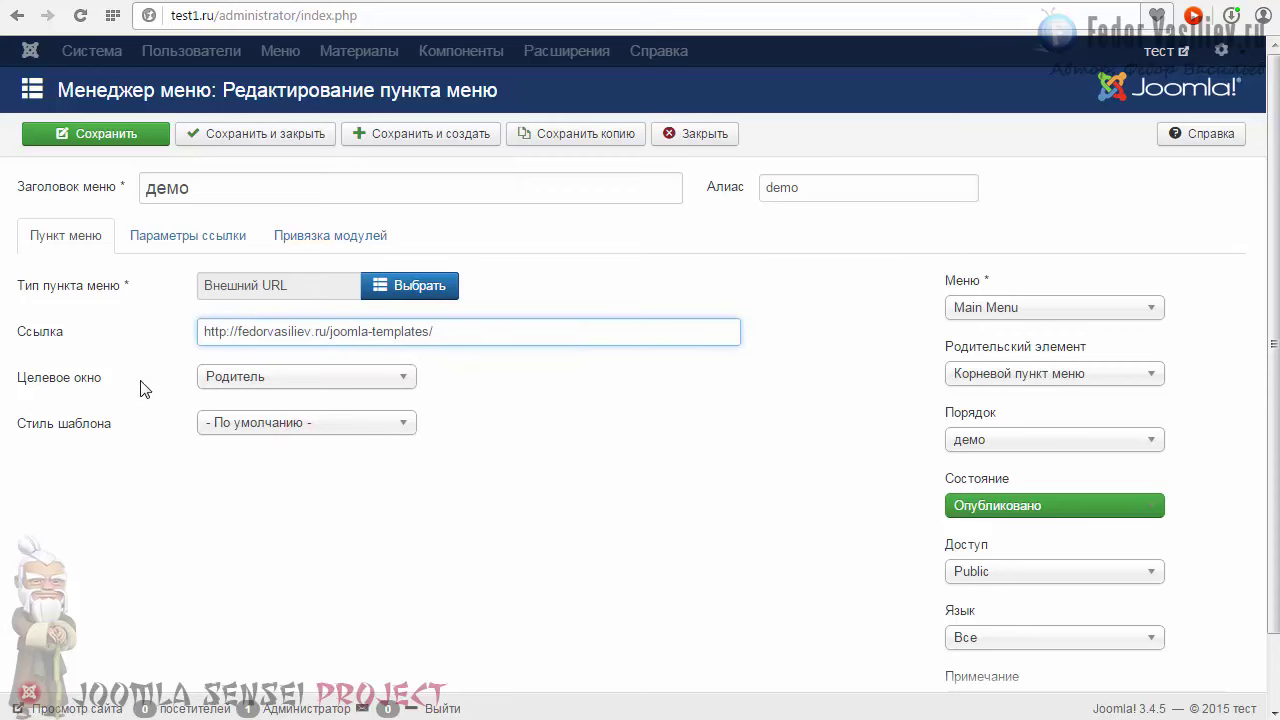
Set the target window to Новое окно с элементами навигации and save the демо menu item.
{"action": "mouse_move", "coordinate": [77, 390]}
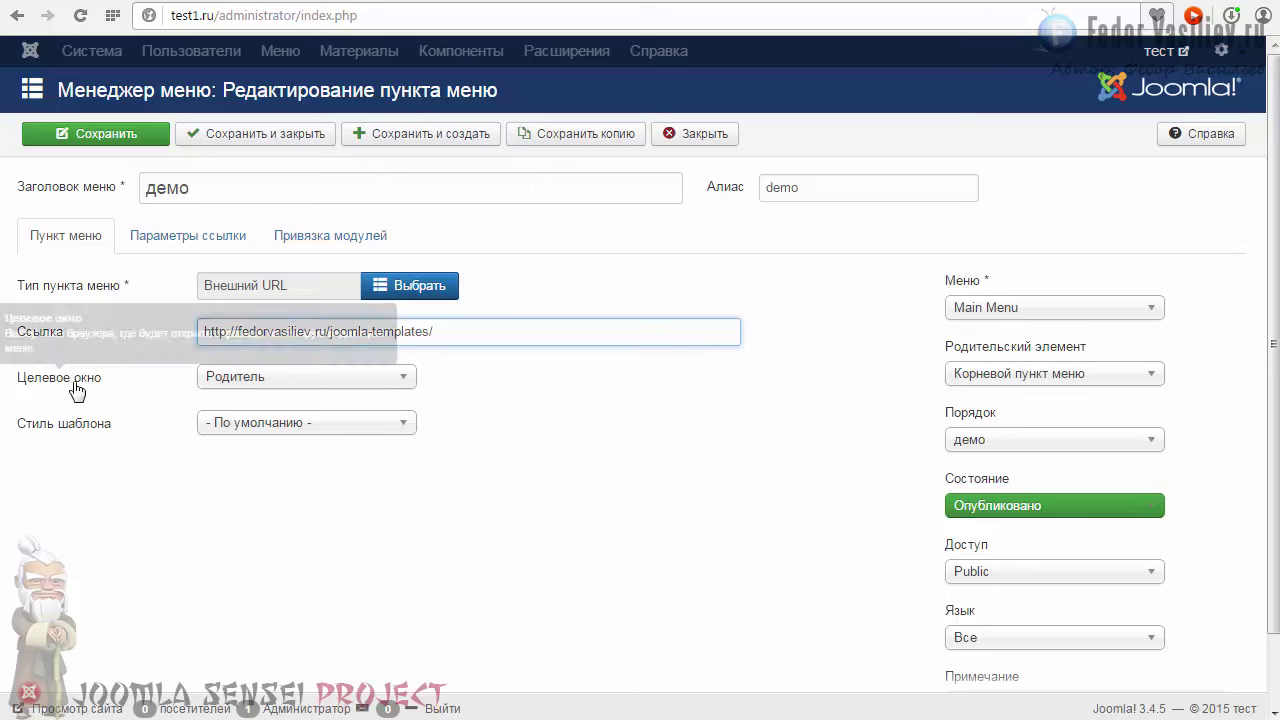
{"action": "left_click", "coordinate": [232, 380]}
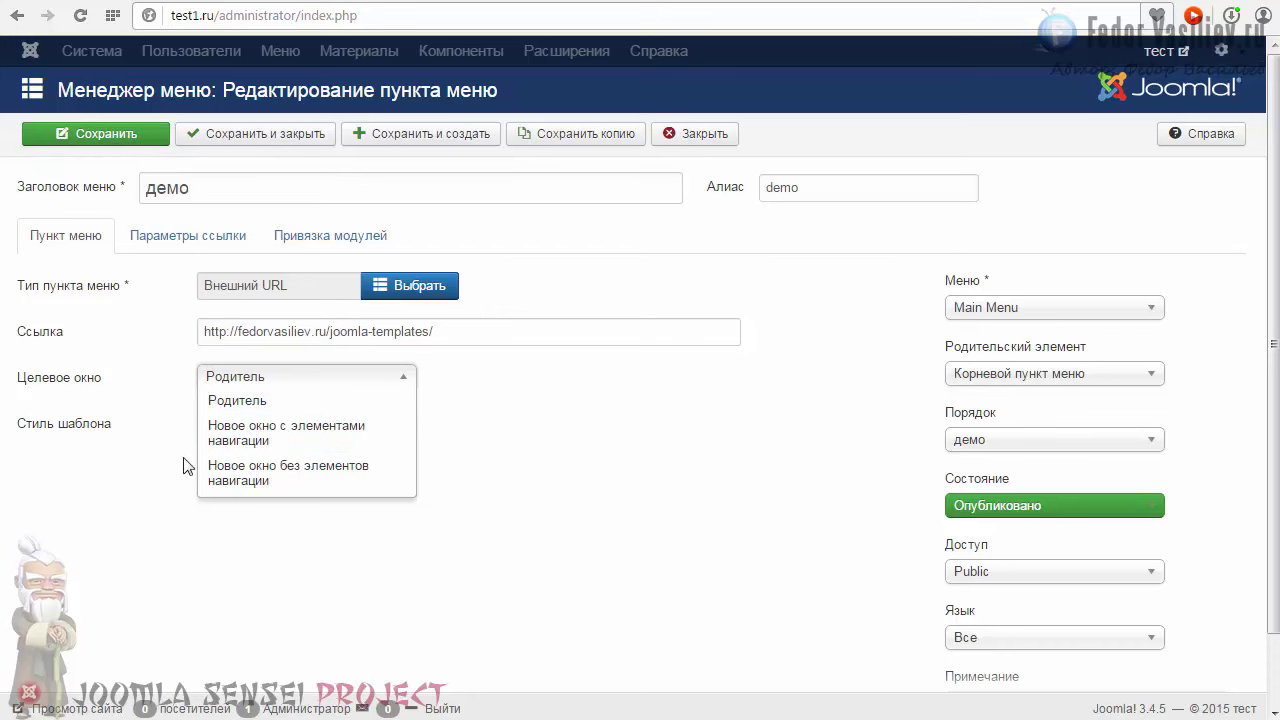
{"action": "left_click", "coordinate": [273, 438]}
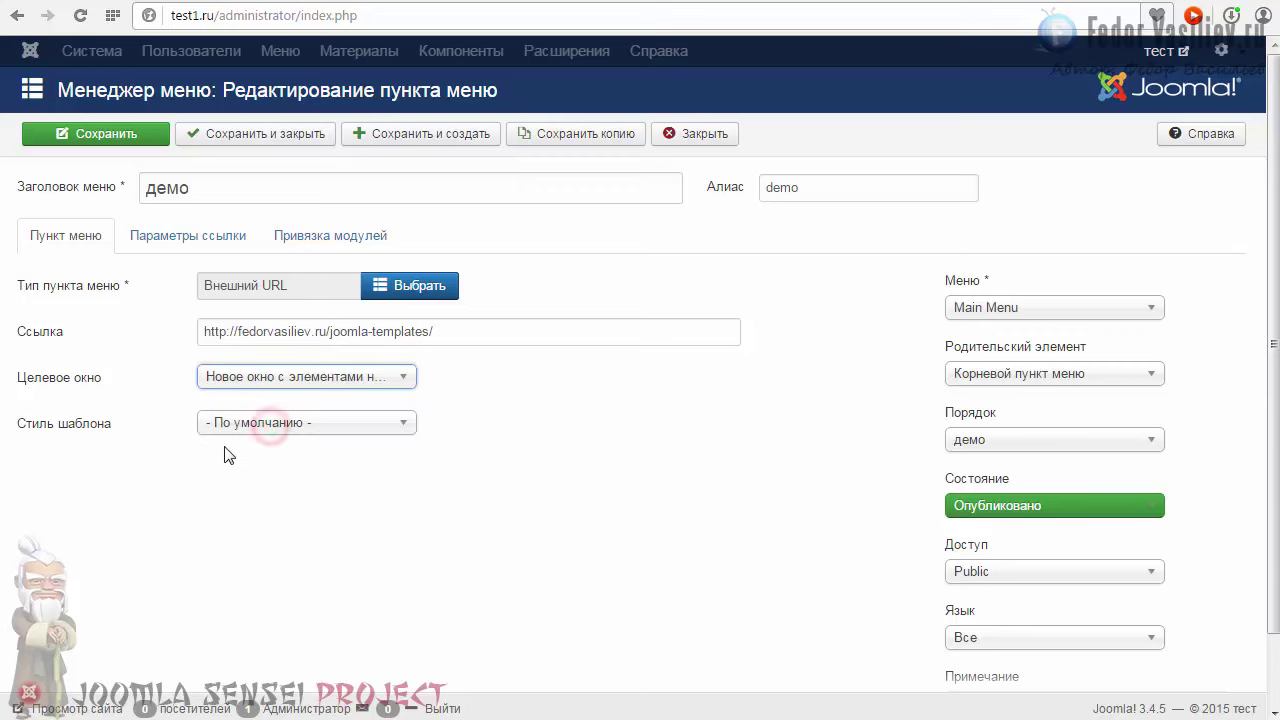
{"action": "scroll", "coordinate": [200, 230], "scroll_direction": "down", "scroll_amount": 1}
{"action": "double_click", "coordinate": [219, 170]}
{"action": "left_click", "coordinate": [232, 165]}
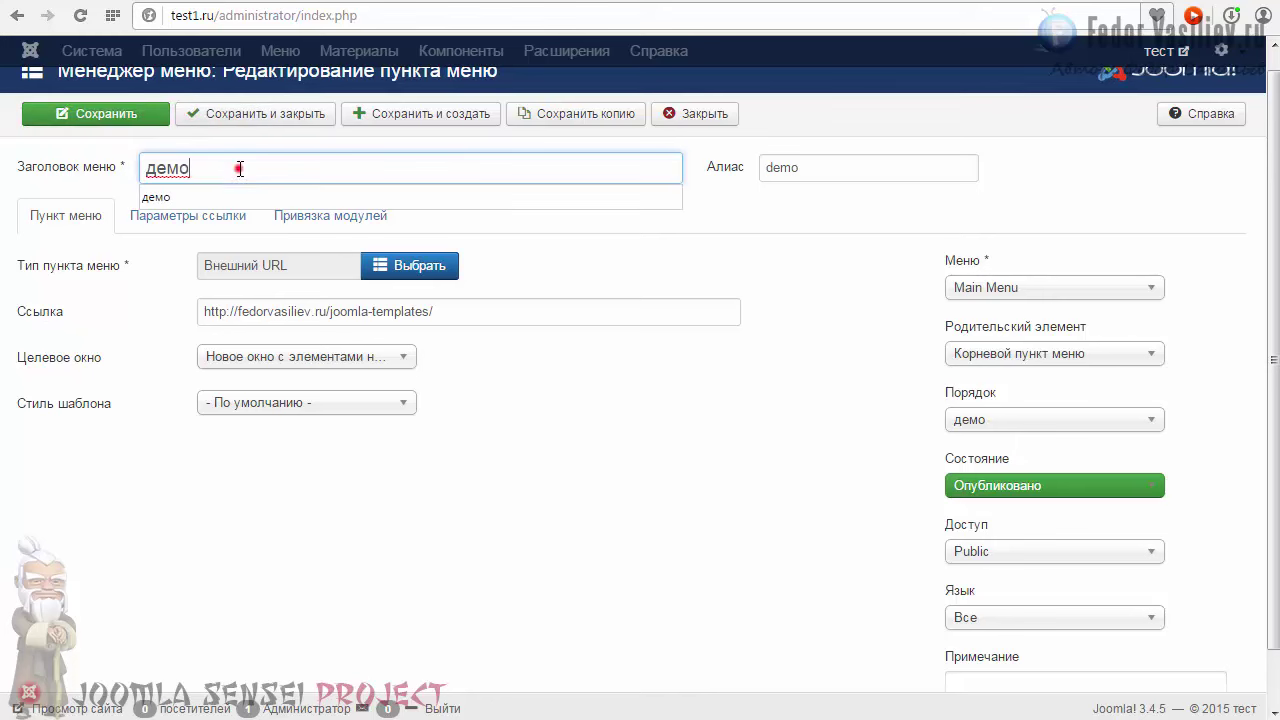
{"action": "left_click", "coordinate": [126, 119]}
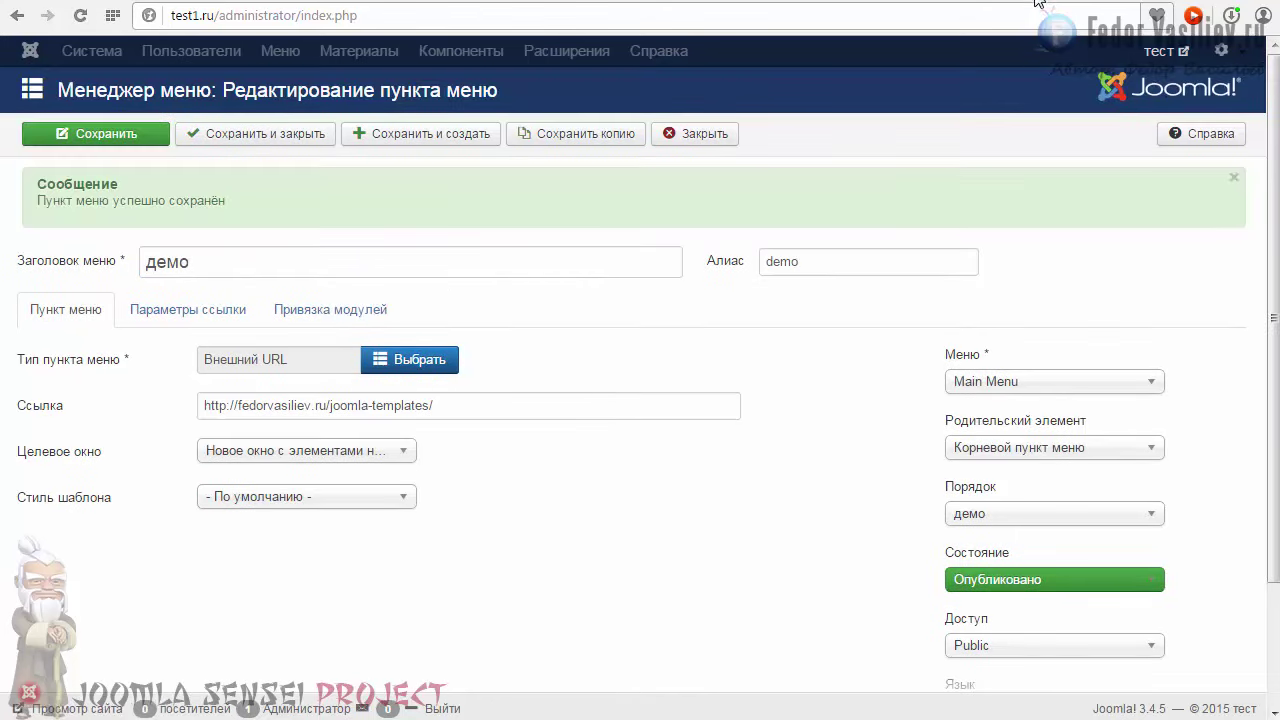
Reload the site's front page, test the демо link in Main Menu, and return to the menu item editor.
{"action": "left_click", "coordinate": [1037, 3]}
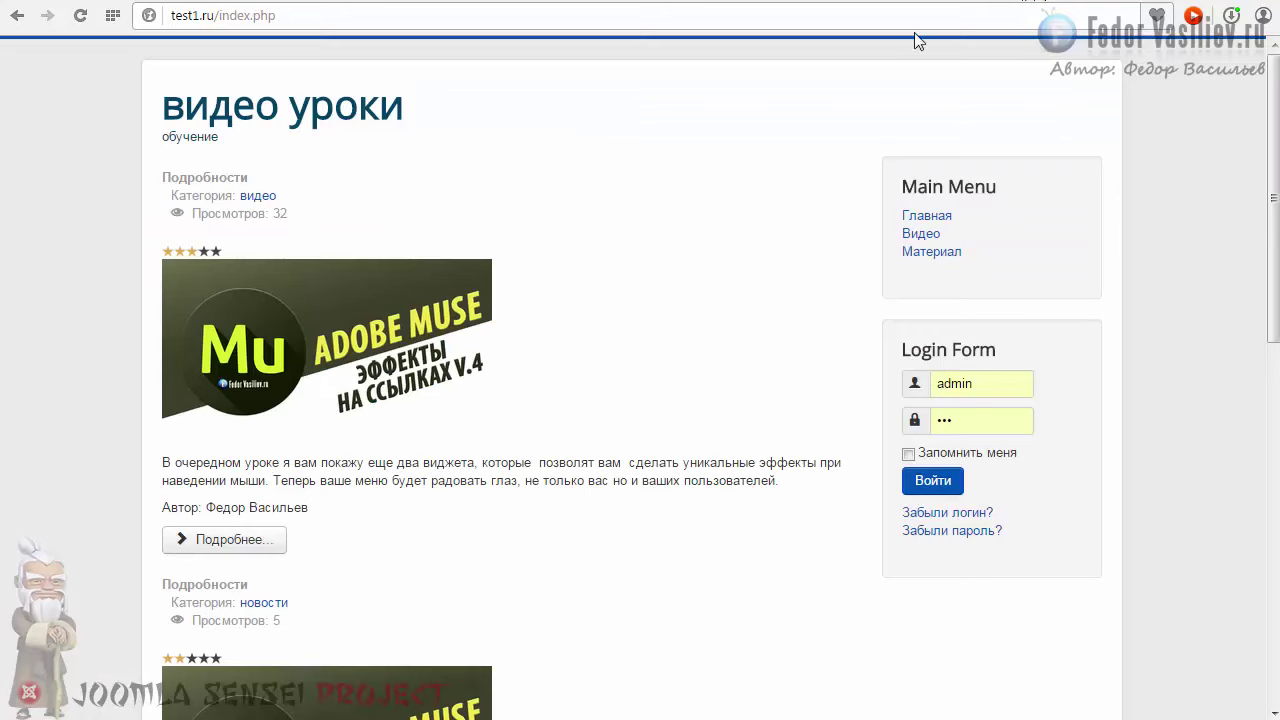
{"action": "left_click", "coordinate": [81, 16]}
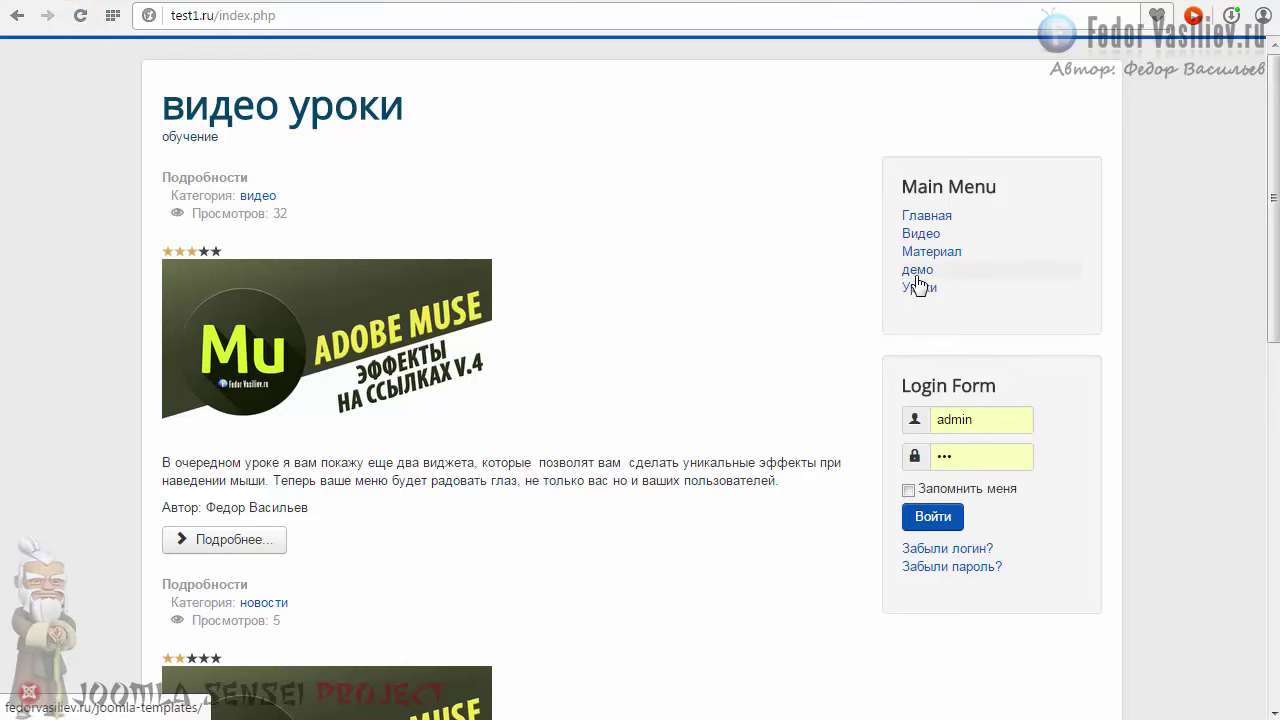
{"action": "left_click", "coordinate": [917, 270]}
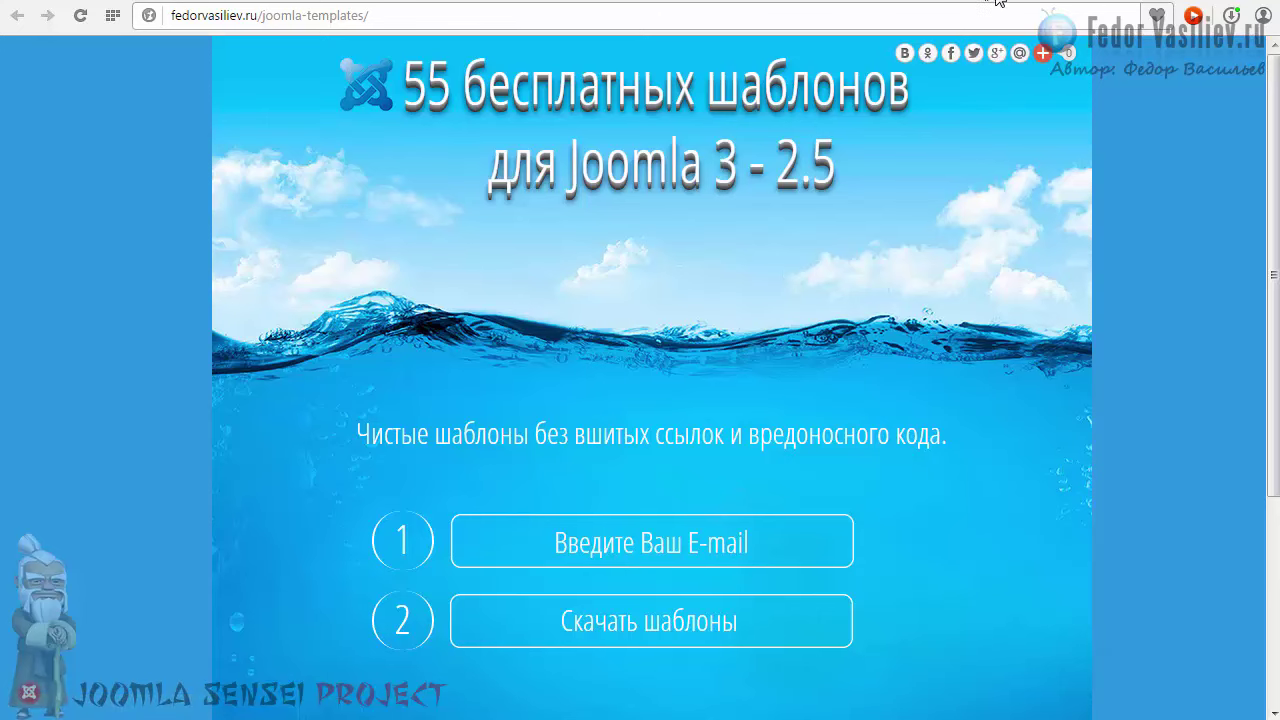
{"action": "key", "text": "alt+Left"}
{"action": "key", "text": "ctrl+Tab"}
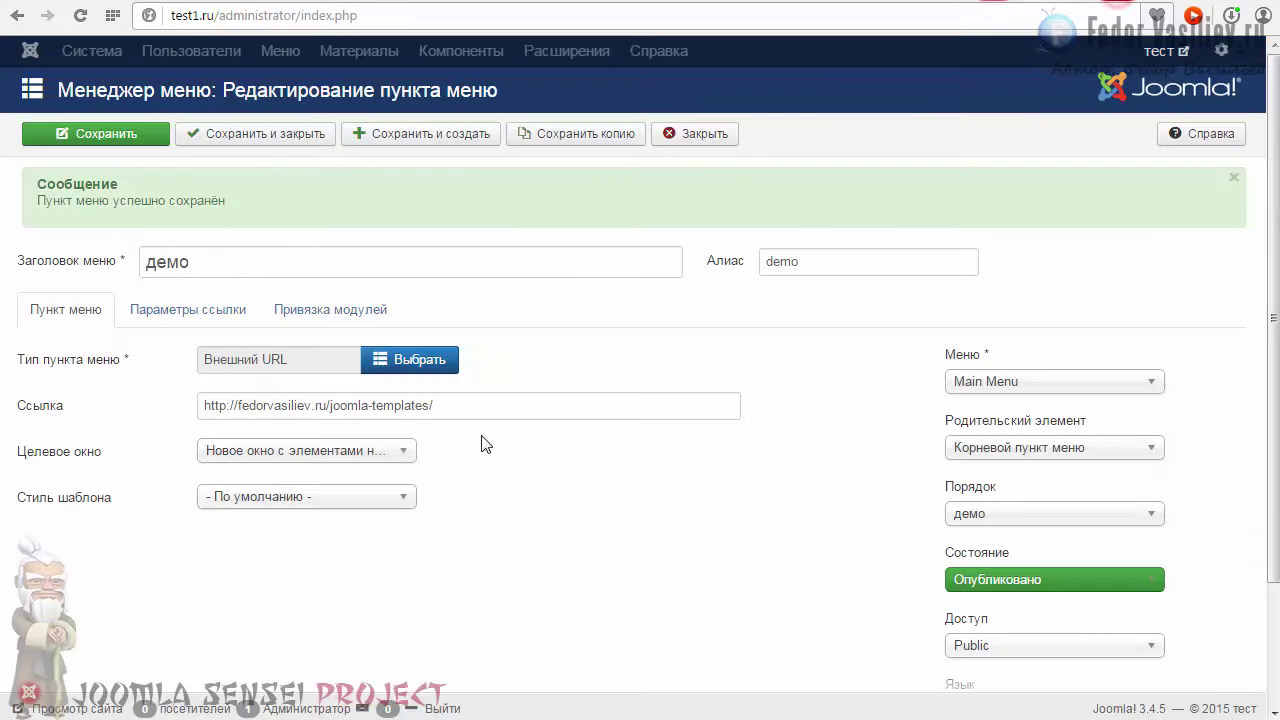
Set the menu item's target window to Родитель.
{"action": "left_click", "coordinate": [335, 451]}
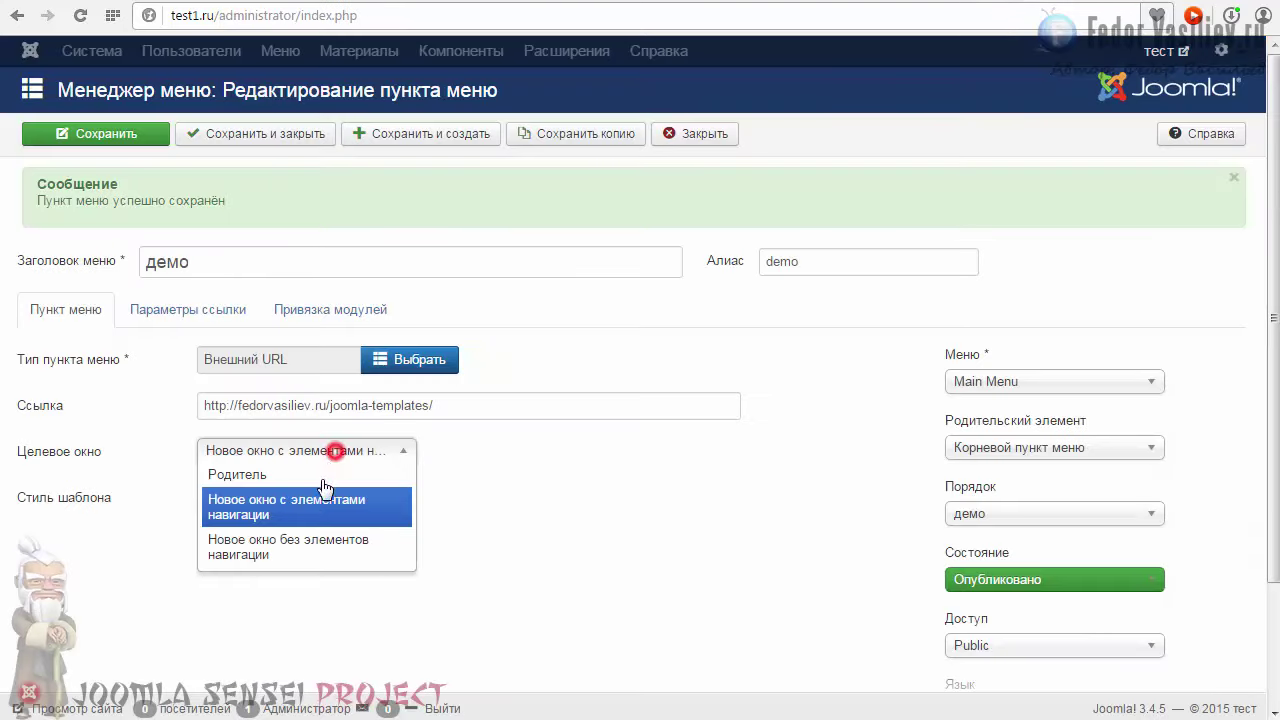
{"action": "left_click", "coordinate": [233, 477]}
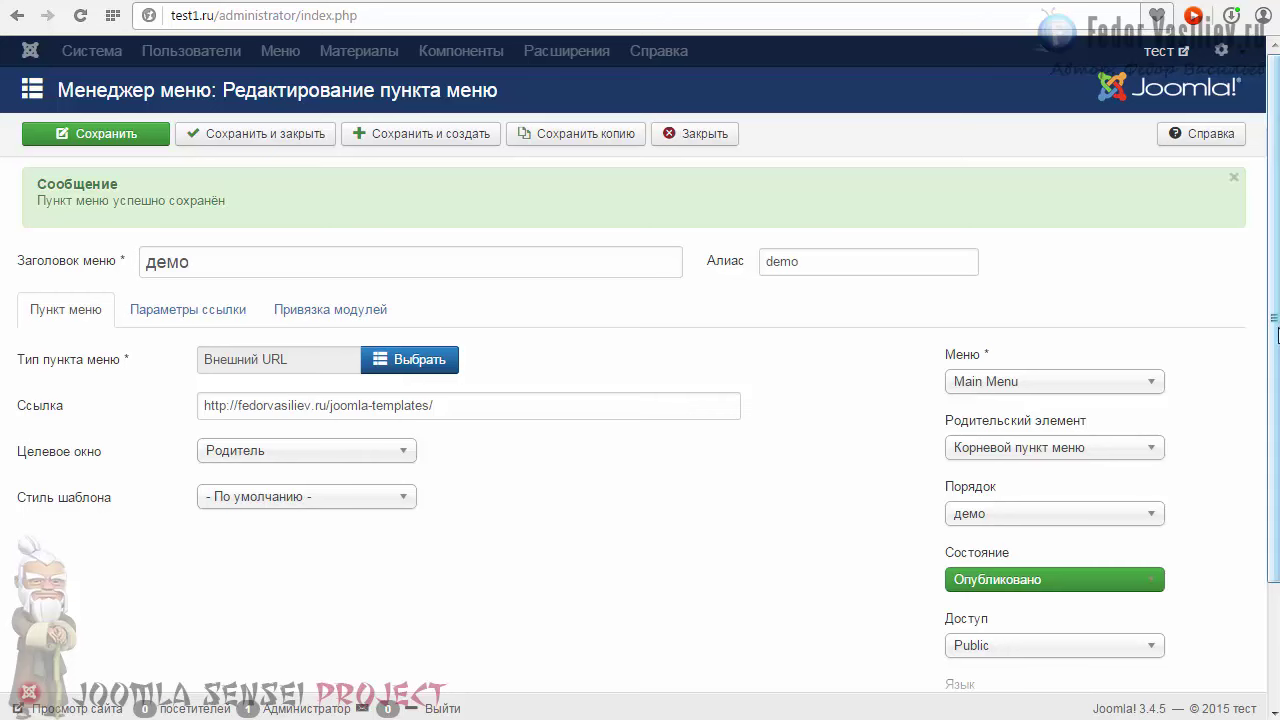
{"action": "scroll", "coordinate": [1272, 330], "scroll_direction": "down", "scroll_amount": 3}
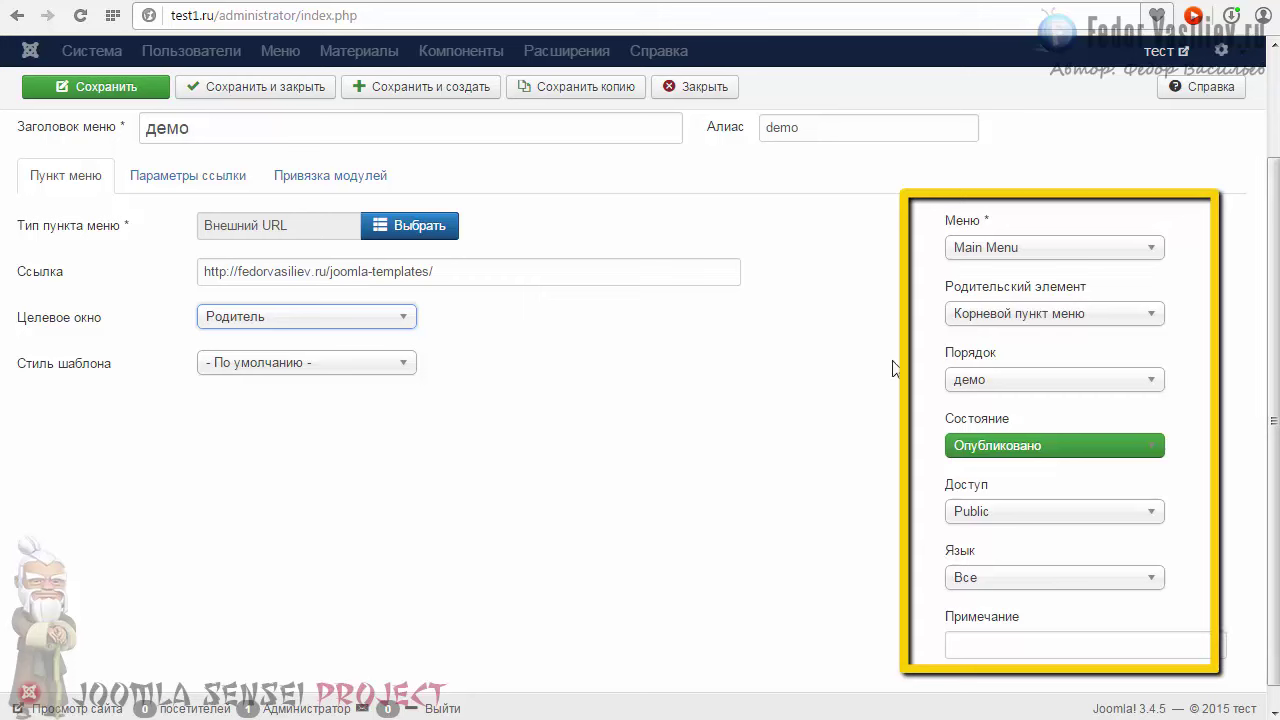
Check which menu the демо item is assigned to and compare it with the Main Menu block on the site.
{"action": "left_click", "coordinate": [957, 250]}
{"action": "left_click", "coordinate": [960, 250]}
{"action": "left_click", "coordinate": [960, 250]}
{"action": "left_click", "coordinate": [960, 250]}
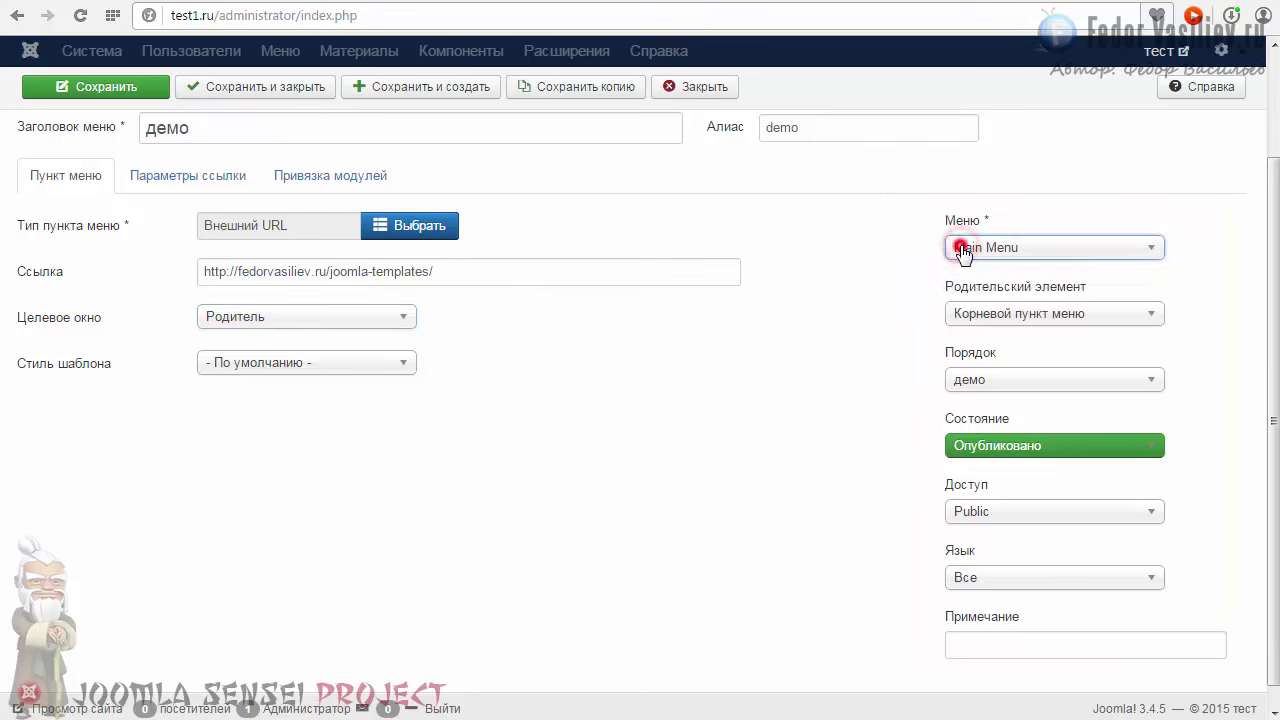
{"action": "left_click", "coordinate": [960, 250]}
{"action": "left_click", "coordinate": [960, 250]}
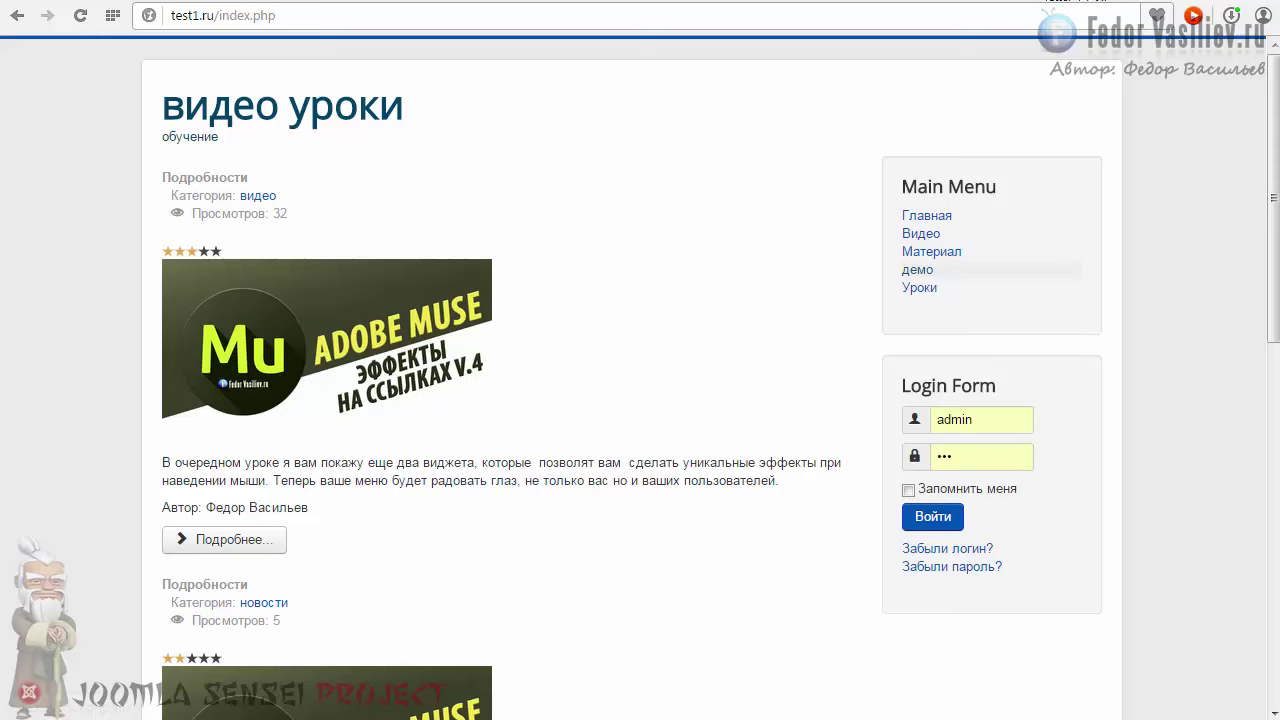
{"action": "left_click", "coordinate": [1044, 5]}
{"action": "scroll", "coordinate": [705, 252], "scroll_direction": "up", "scroll_amount": 2}
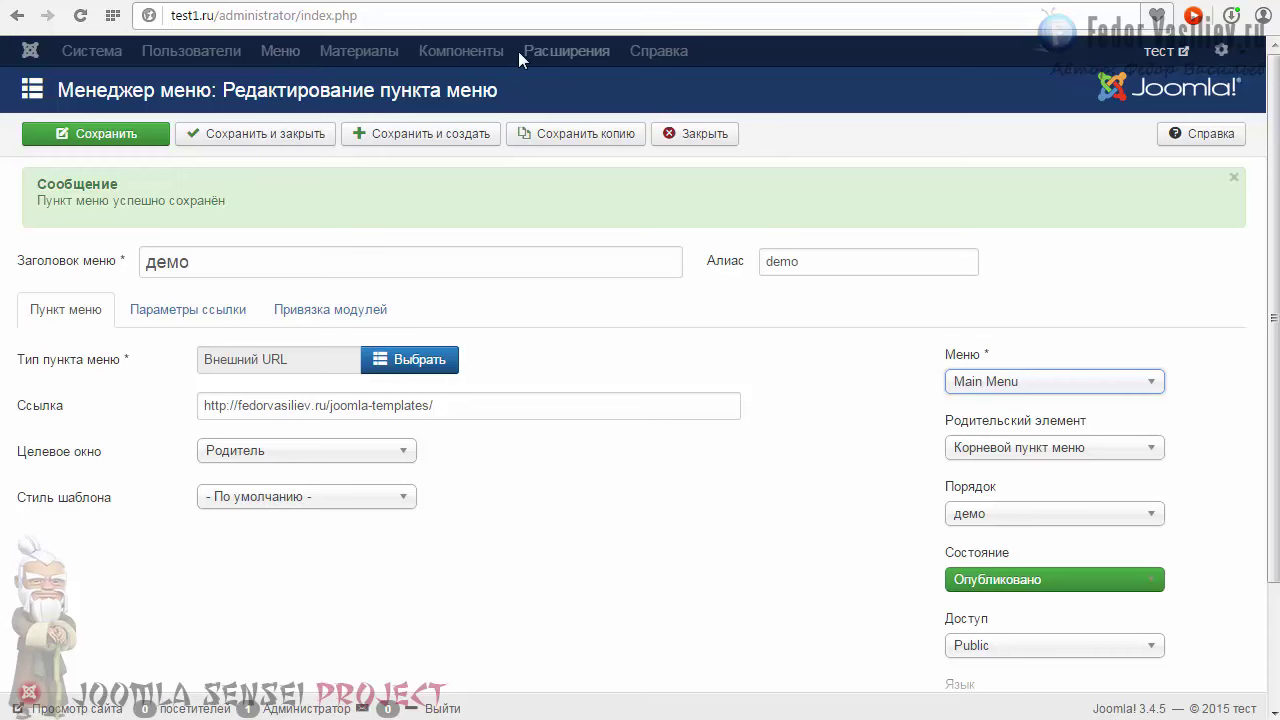
Set the демо item's parent element to Главная.
{"action": "scroll", "coordinate": [531, 369], "scroll_direction": "down", "scroll_amount": 2}
{"action": "scroll", "coordinate": [729, 410], "scroll_direction": "up", "scroll_amount": 1}
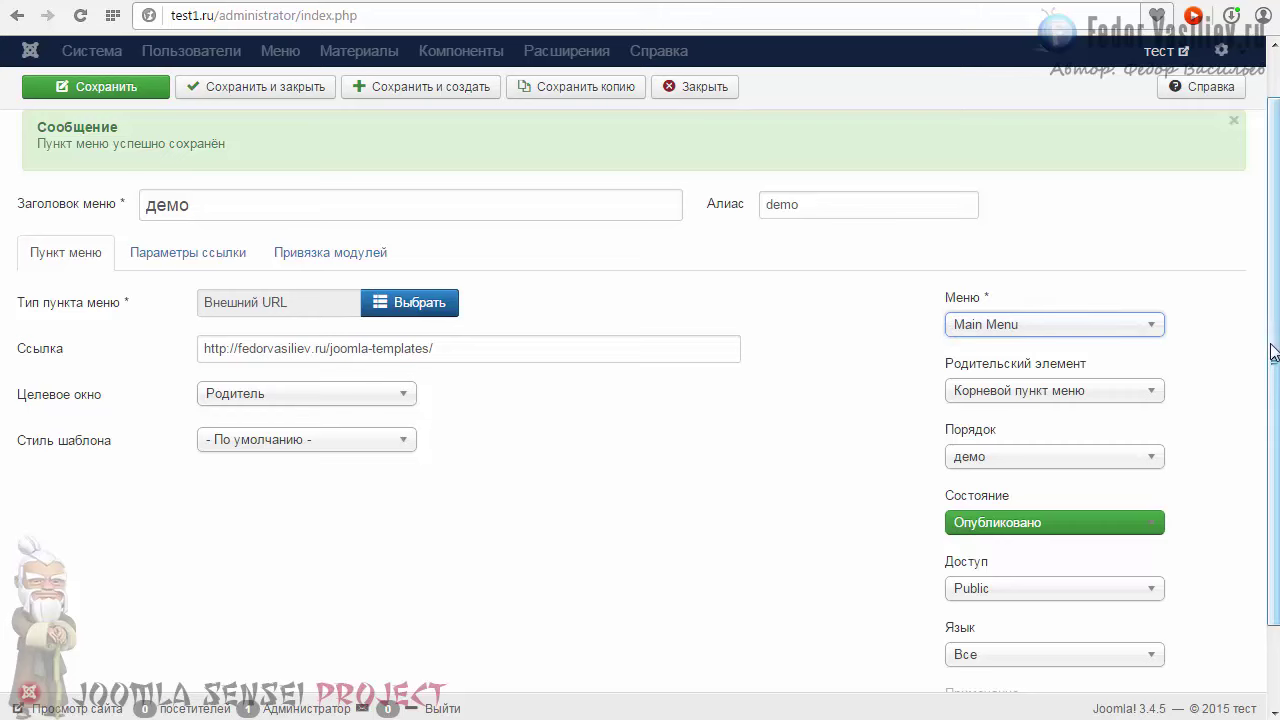
{"action": "scroll", "coordinate": [1275, 338], "scroll_direction": "down", "scroll_amount": 1}
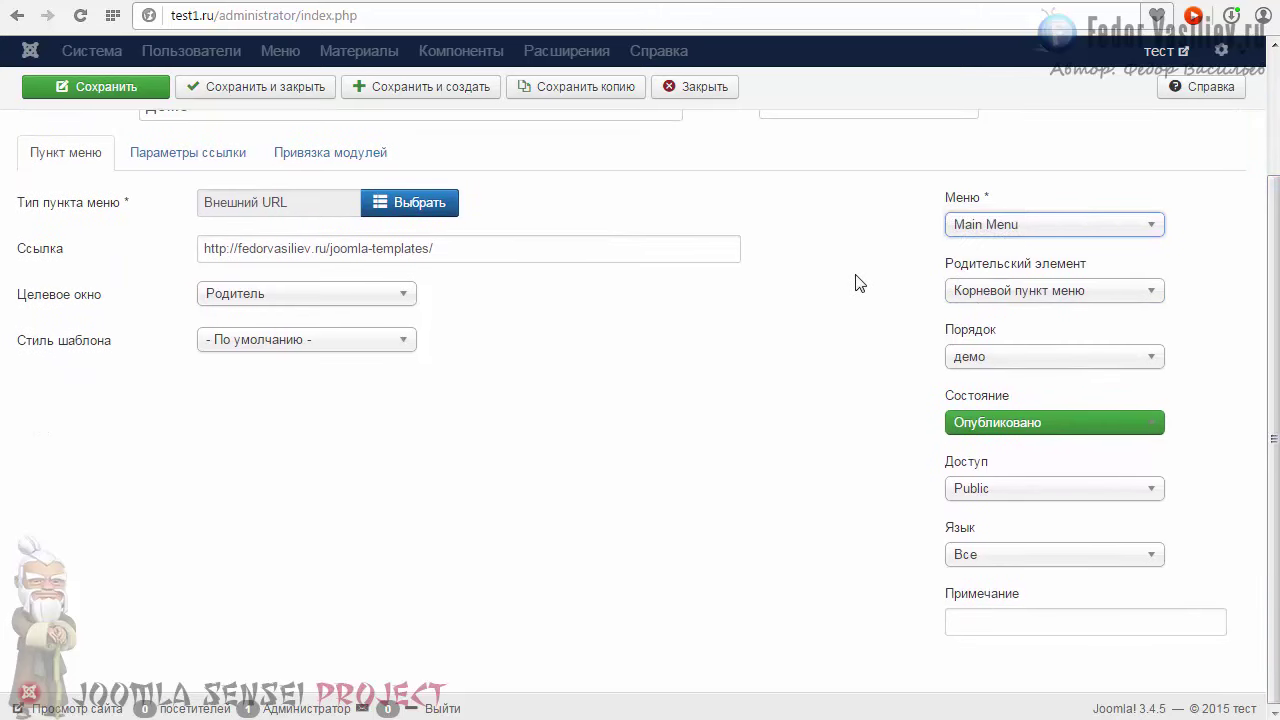
{"action": "left_click", "coordinate": [1003, 292]}
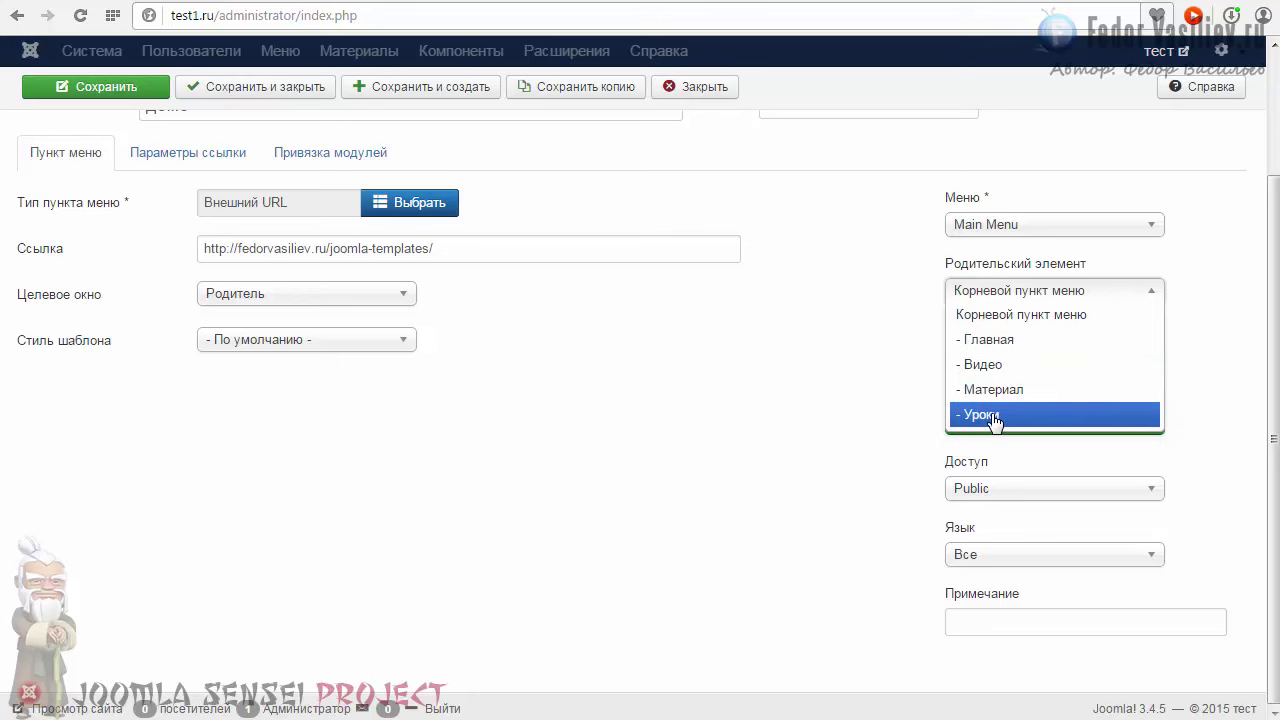
{"action": "left_click", "coordinate": [987, 343]}
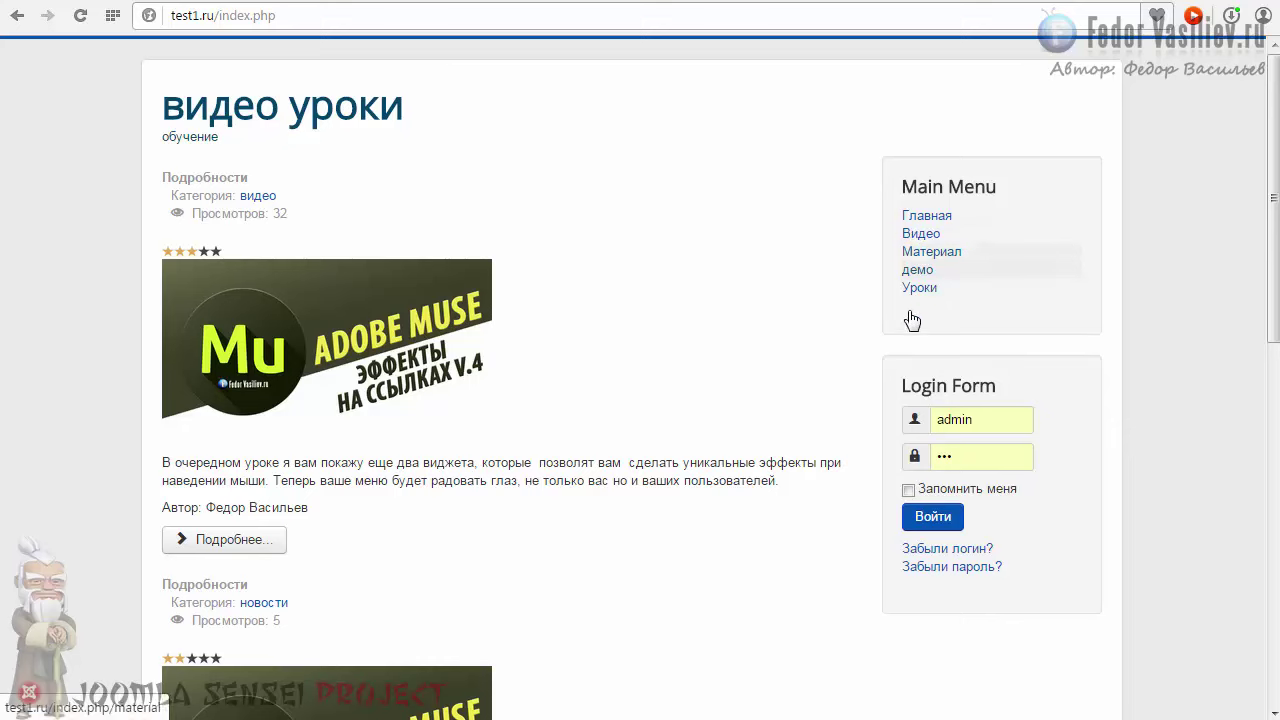
Reload the test site and examine the nested items under Платные курсы on fedorvasiliev.ru as a submenu example.
{"action": "left_click", "coordinate": [80, 15]}
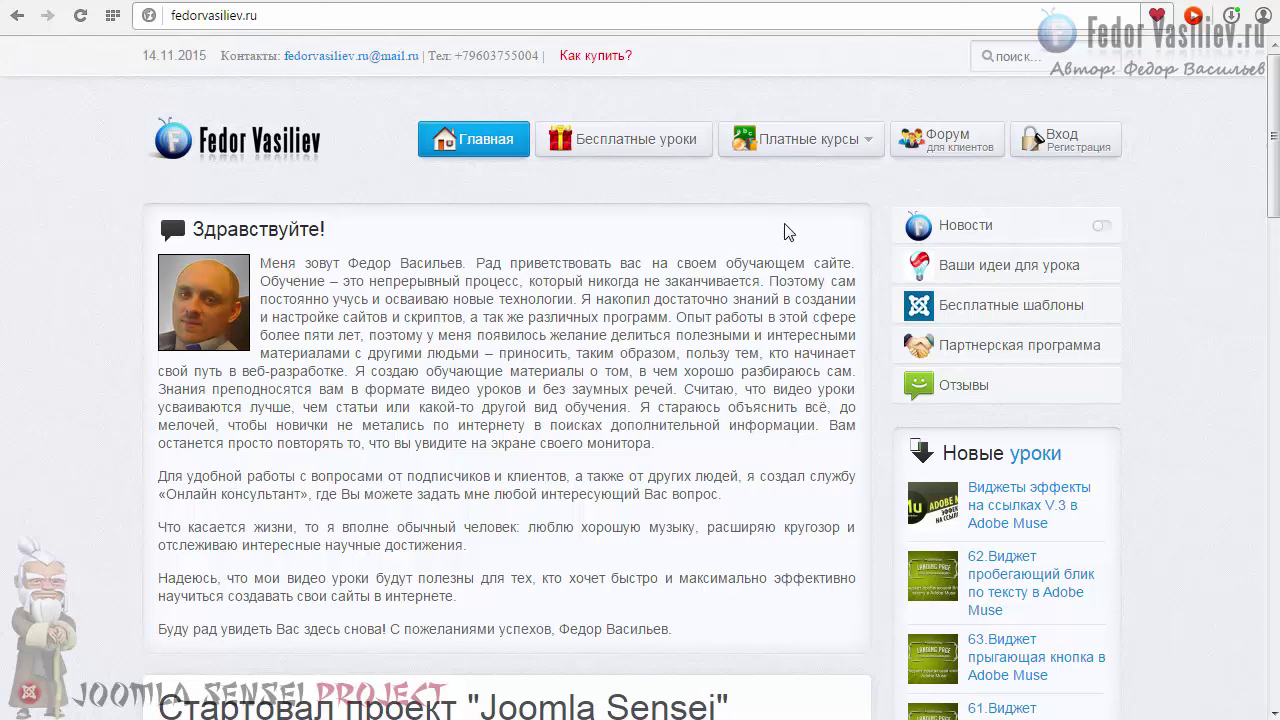
{"action": "mouse_move", "coordinate": [770, 145]}
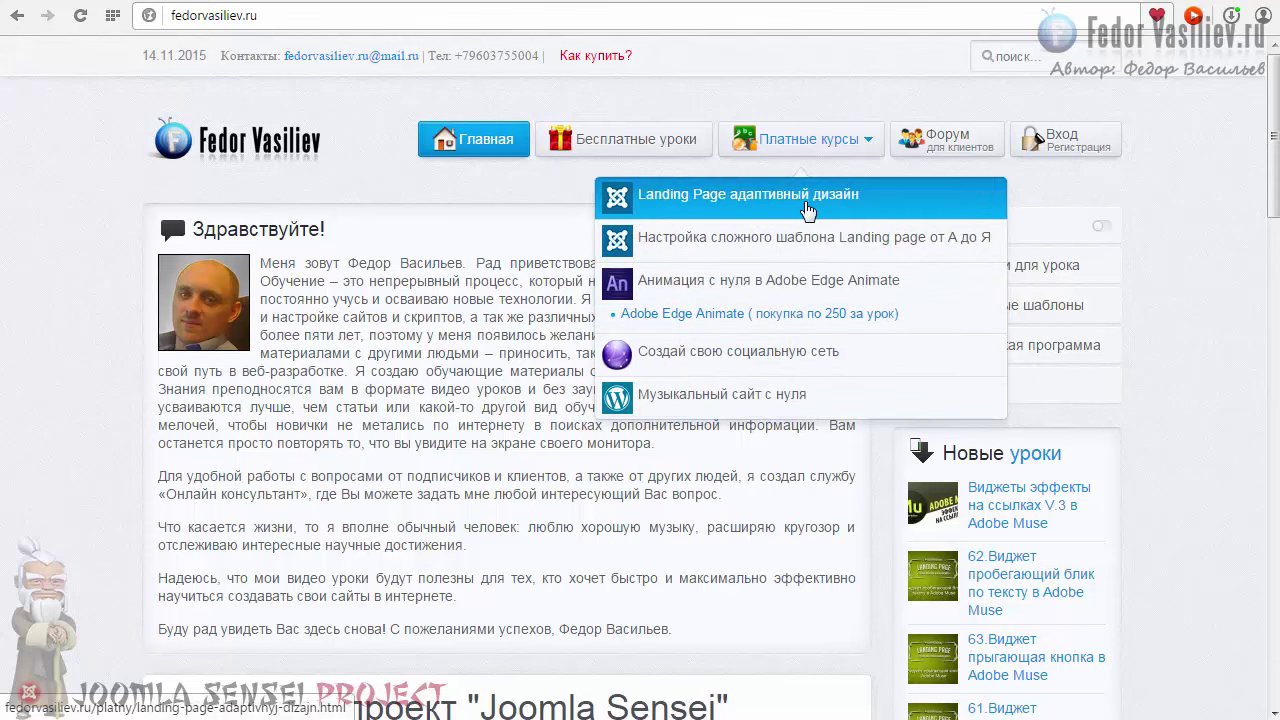
{"action": "left_click", "coordinate": [797, 88]}
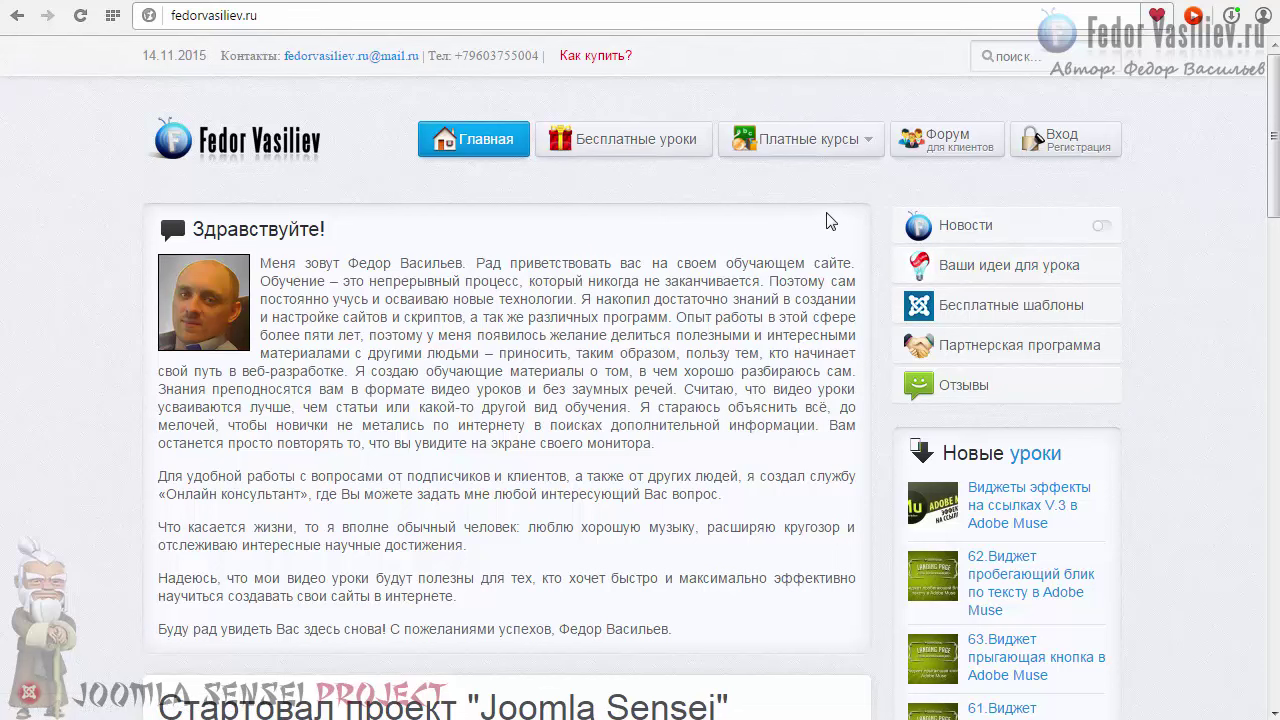
{"action": "mouse_move", "coordinate": [860, 148]}
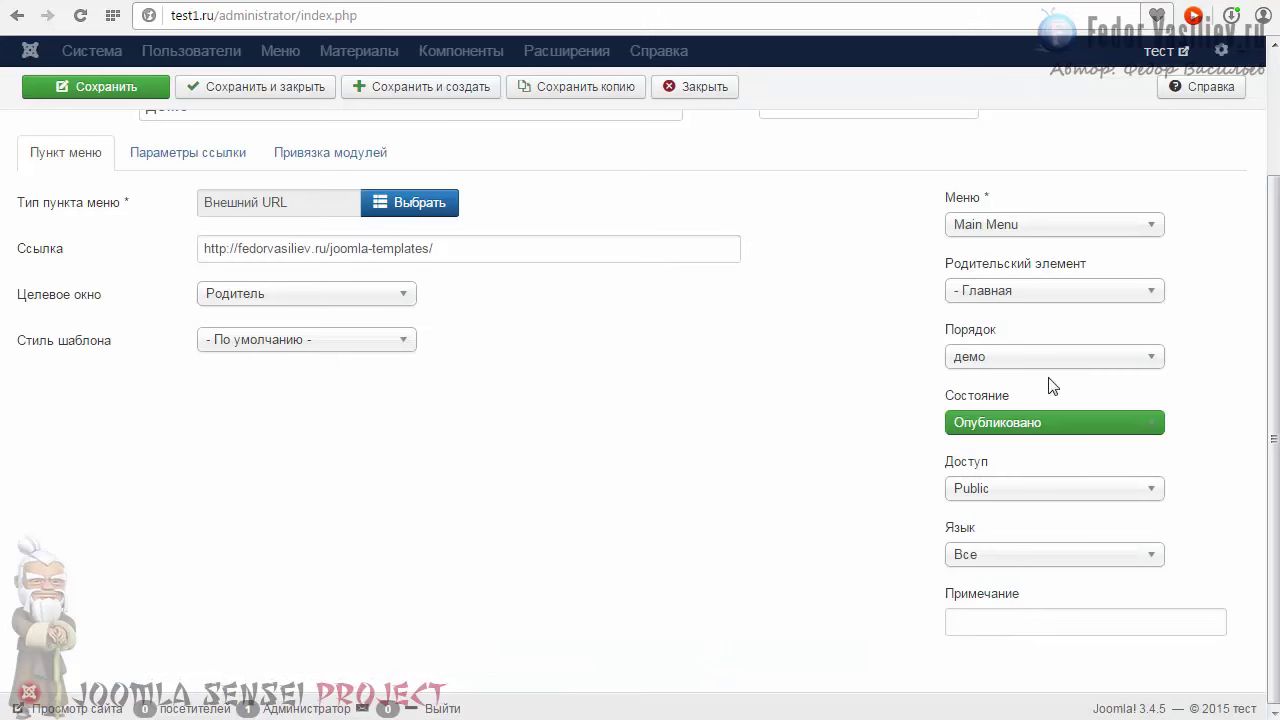
Check the item's order setting, set the parent element to Корневой пункт меню, and save the menu item.
{"action": "left_click", "coordinate": [1006, 357]}
{"action": "left_click", "coordinate": [1006, 357]}
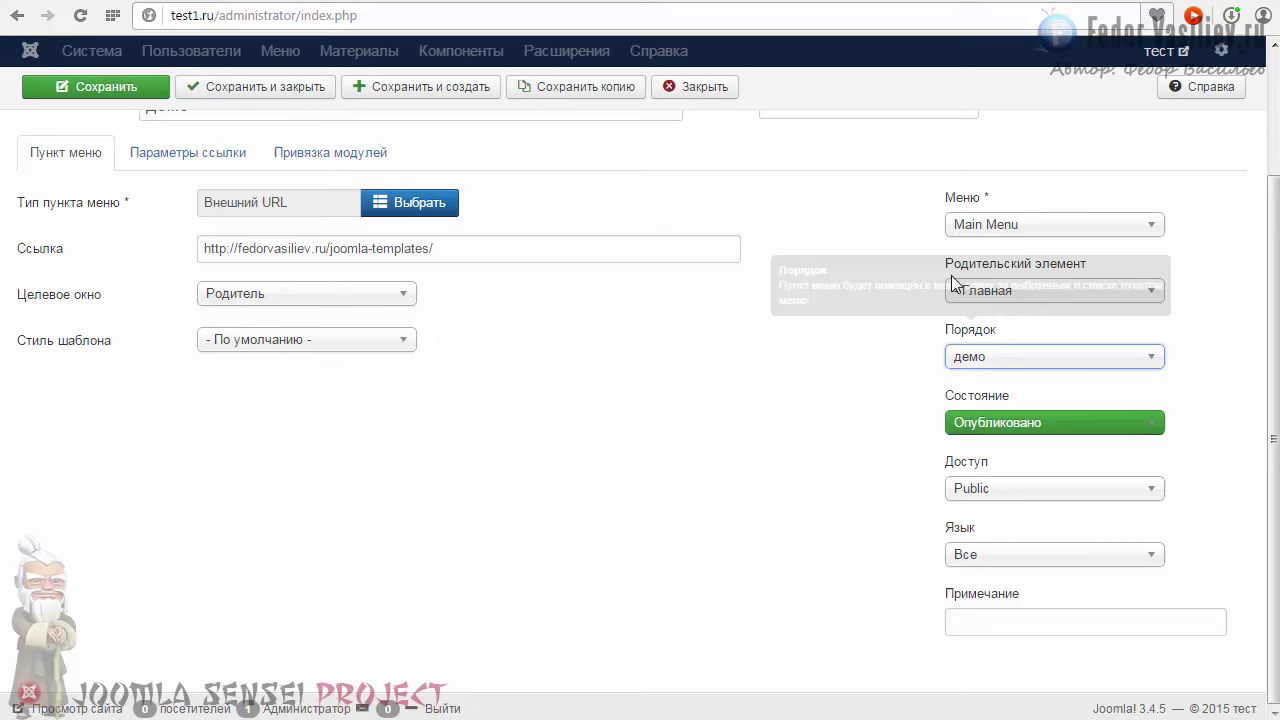
{"action": "left_click", "coordinate": [1011, 290]}
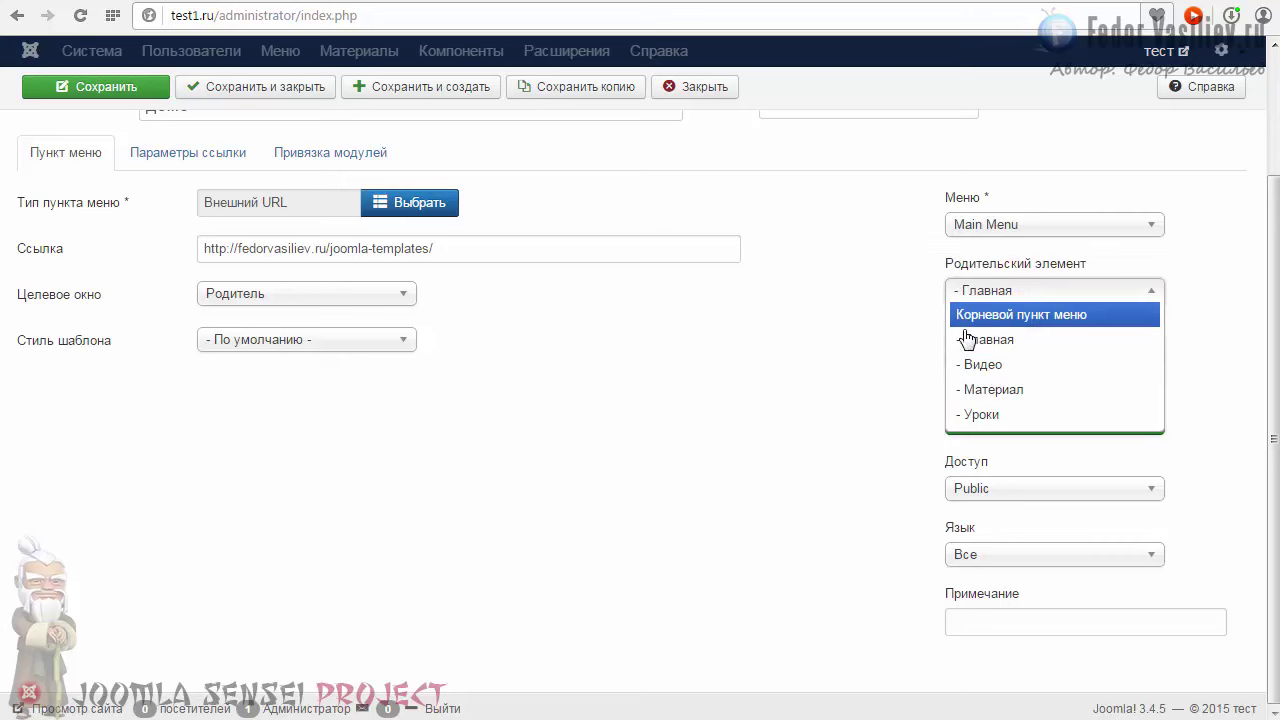
{"action": "left_click", "coordinate": [1008, 314]}
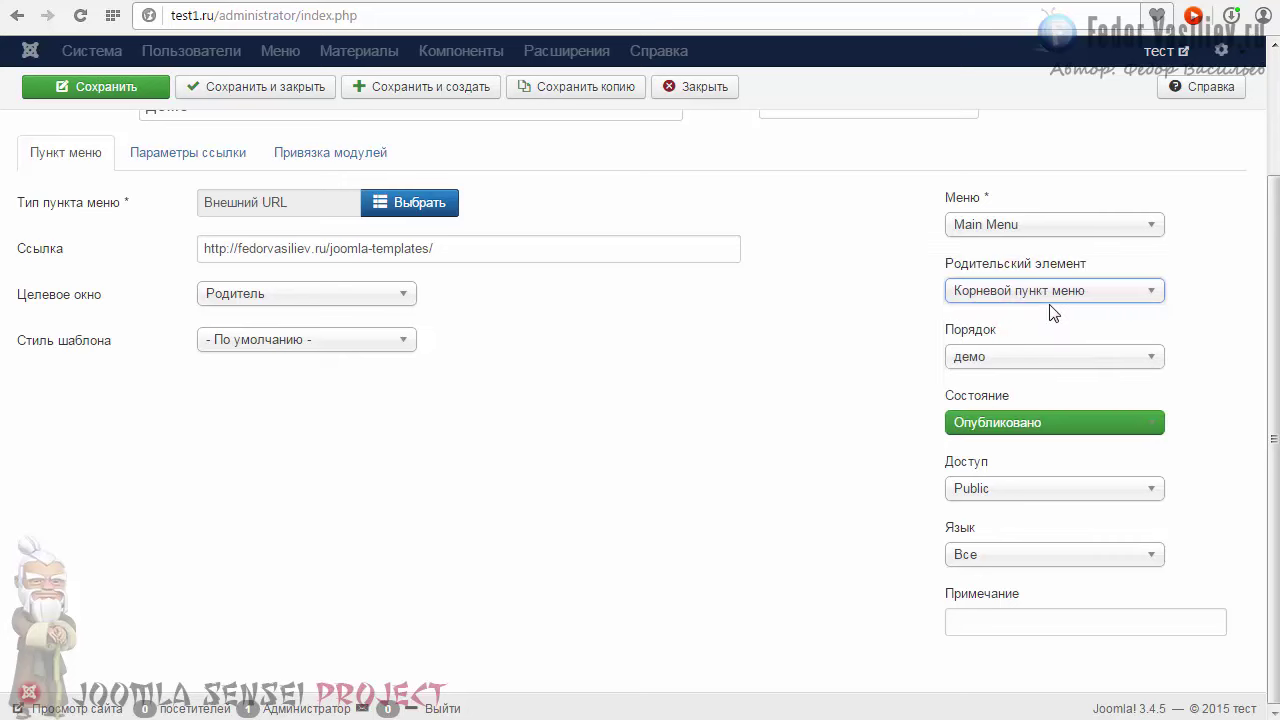
{"action": "left_click", "coordinate": [143, 88]}
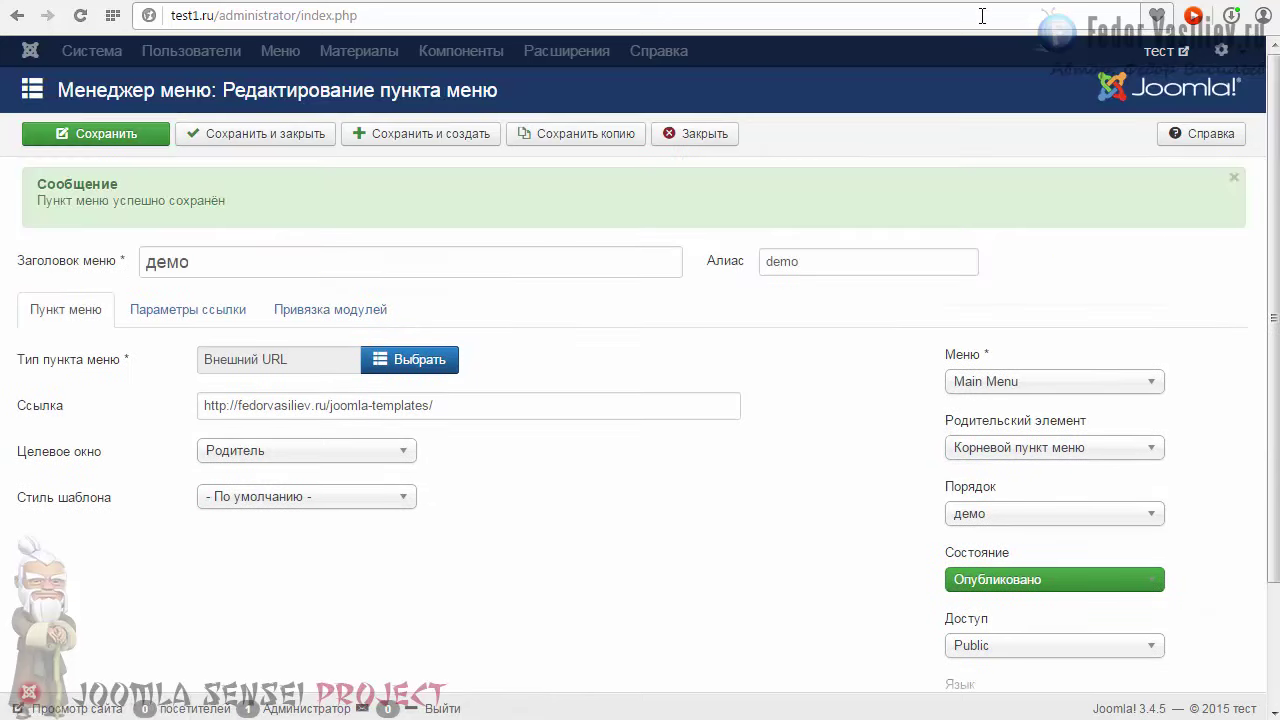
Reload the test site to check the демо item's position in the Main Menu, and return to the item's editing page.
{"action": "left_click", "coordinate": [992, 8]}
{"action": "left_click", "coordinate": [80, 15]}
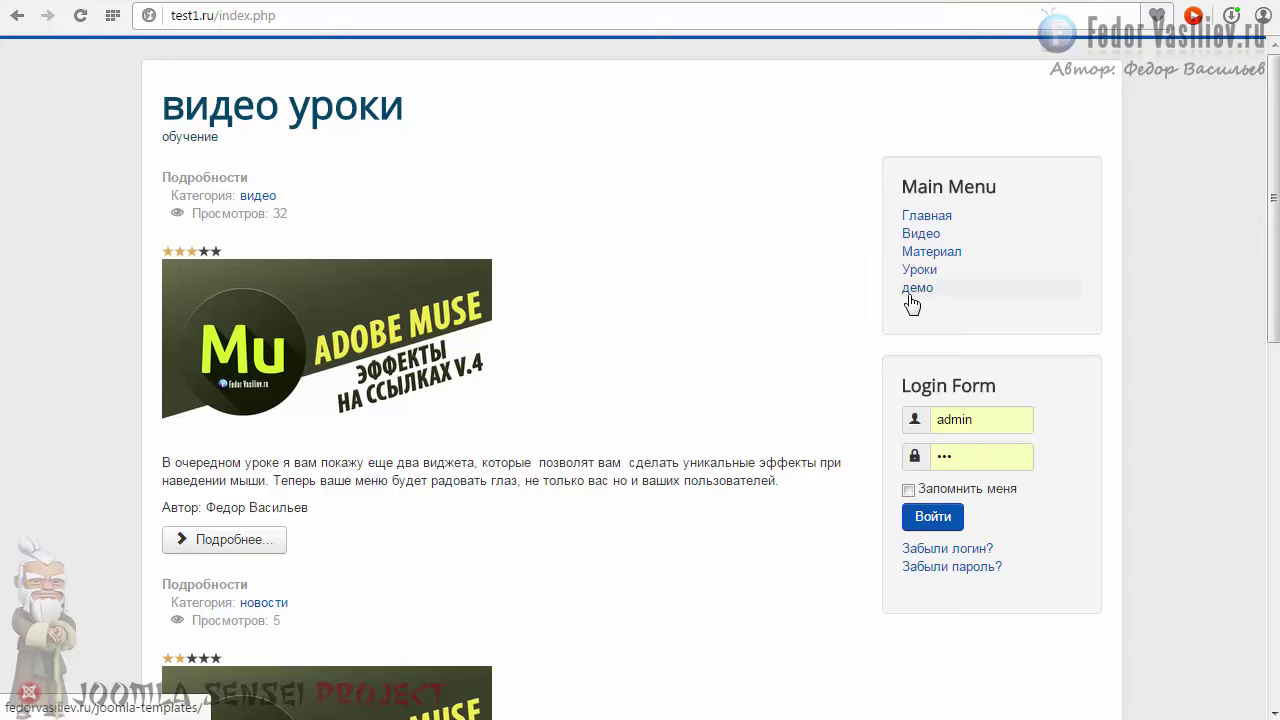
{"action": "key", "text": "ctrl+Tab"}
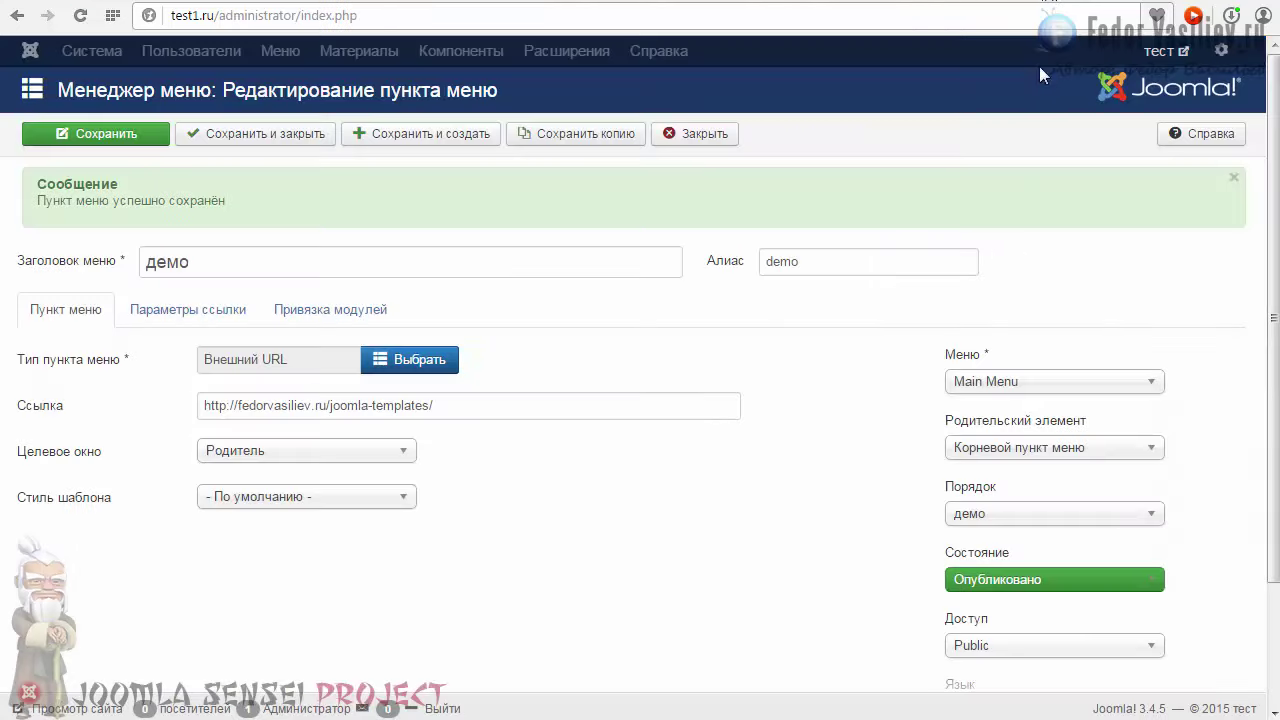
Set the демо item's order to - Первый - and save the menu item.
{"action": "scroll", "coordinate": [895, 320], "scroll_direction": "down", "scroll_amount": 2}
{"action": "left_click", "coordinate": [966, 356]}
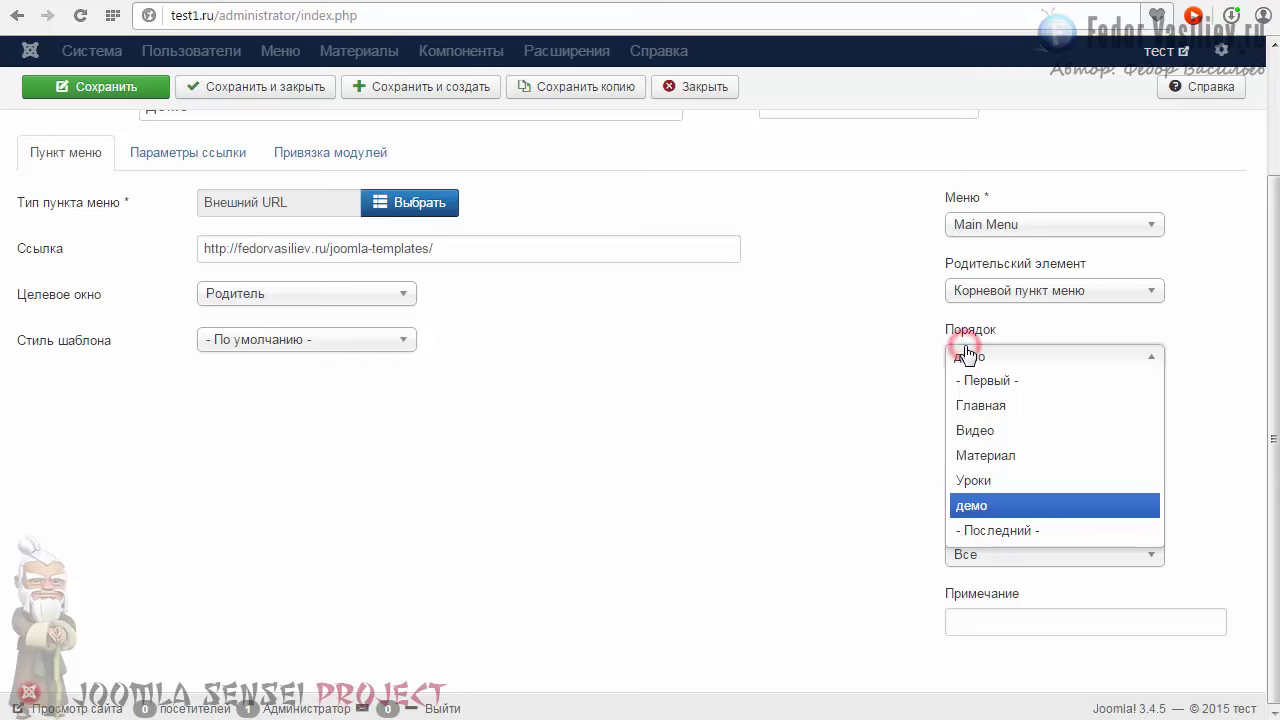
{"action": "left_click", "coordinate": [997, 381]}
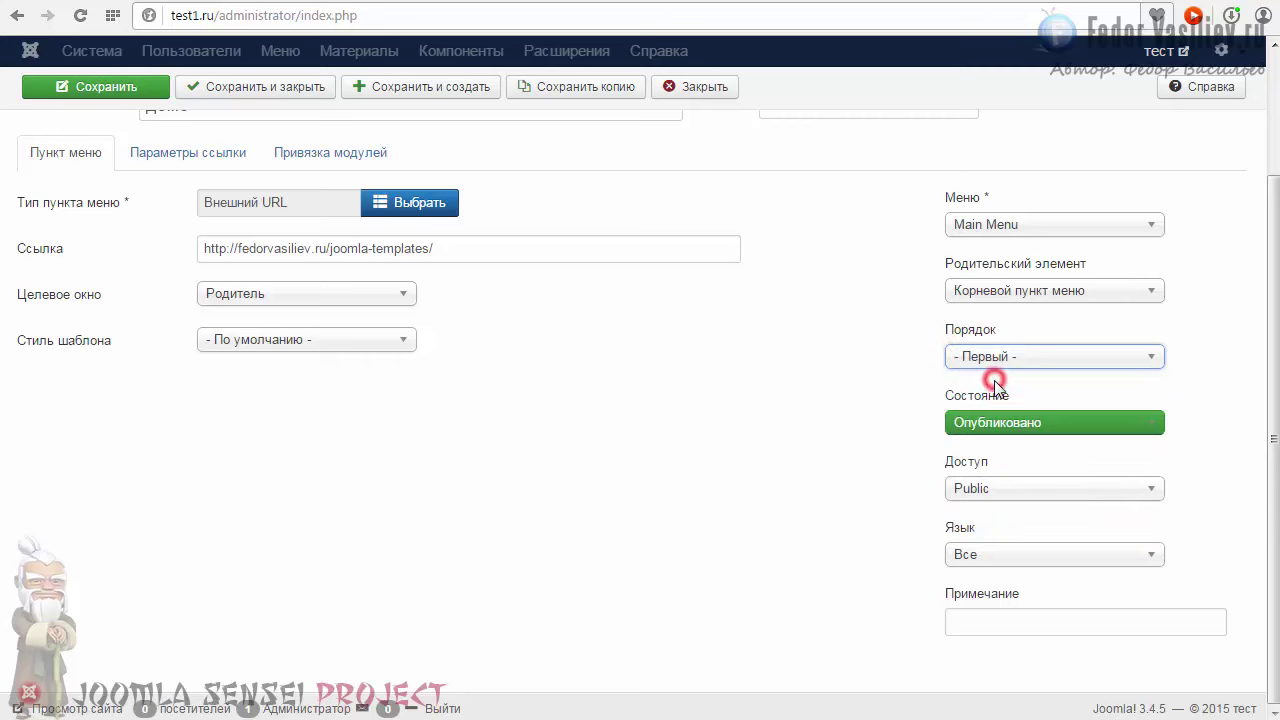
{"action": "left_click", "coordinate": [115, 86]}
Reload the test site and check the order of the links in the Main Menu block.
{"action": "key", "text": "ctrl+Tab"}
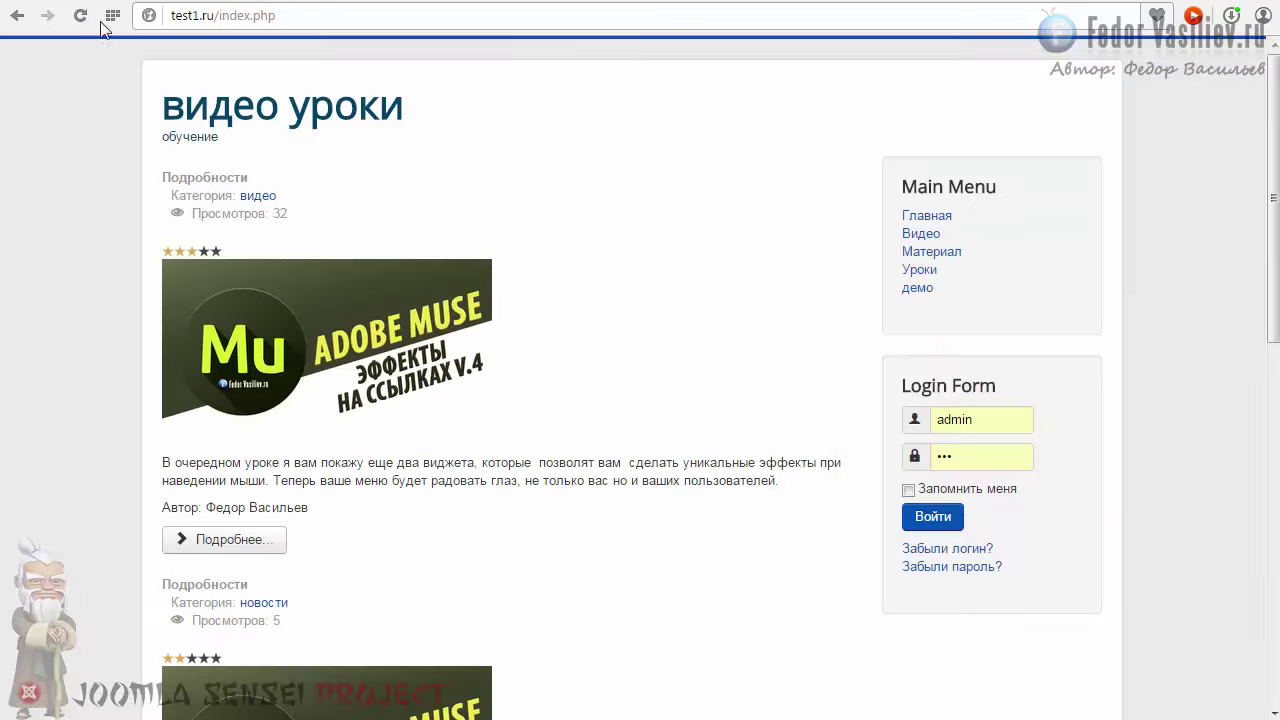
{"action": "left_click", "coordinate": [80, 15]}
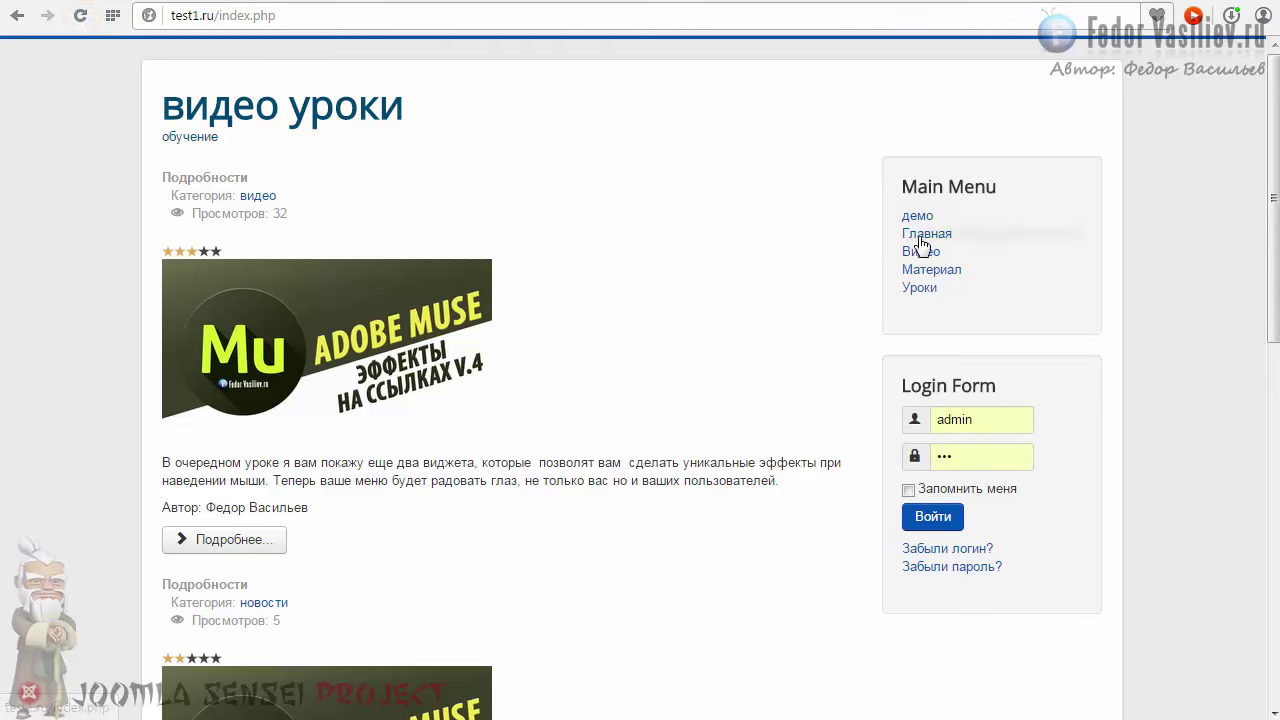
{"action": "key", "text": "ctrl+Tab"}
Examine the publication state setting and the available access levels of the демо item.
{"action": "scroll", "coordinate": [820, 246], "scroll_direction": "down", "scroll_amount": 3}
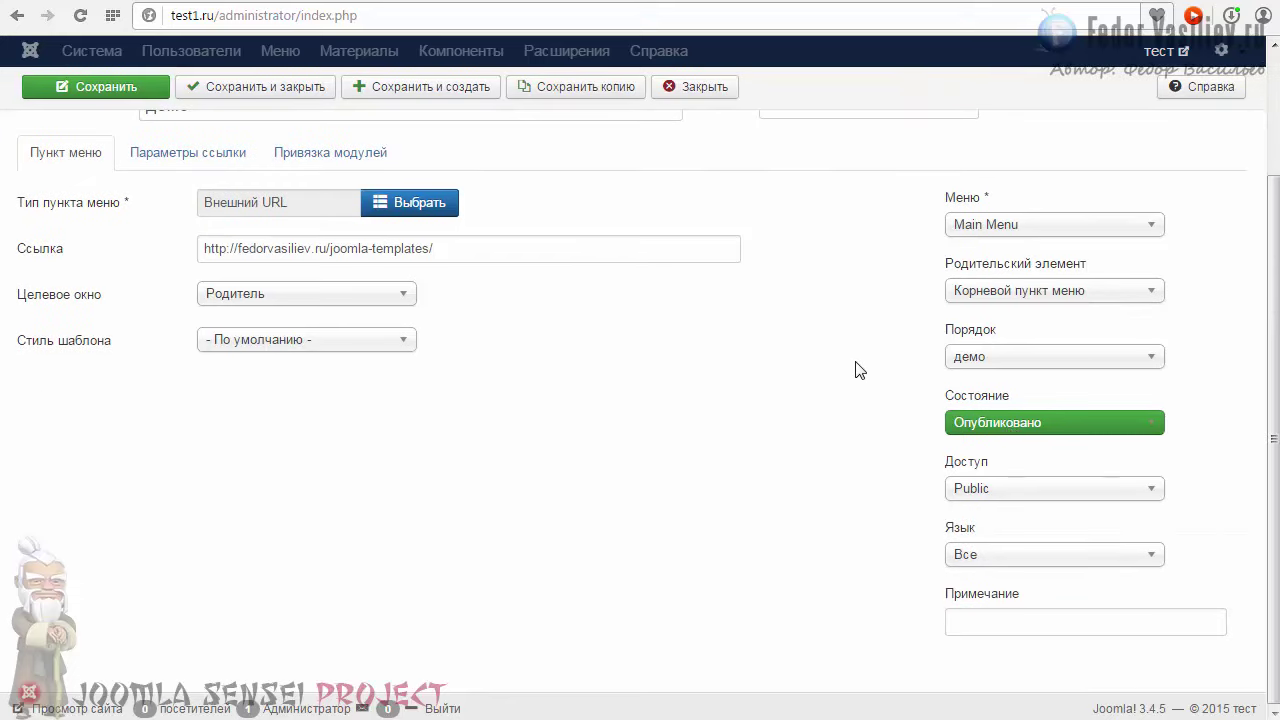
{"action": "left_click", "coordinate": [975, 425]}
{"action": "left_click", "coordinate": [972, 421]}
{"action": "left_click", "coordinate": [968, 424]}
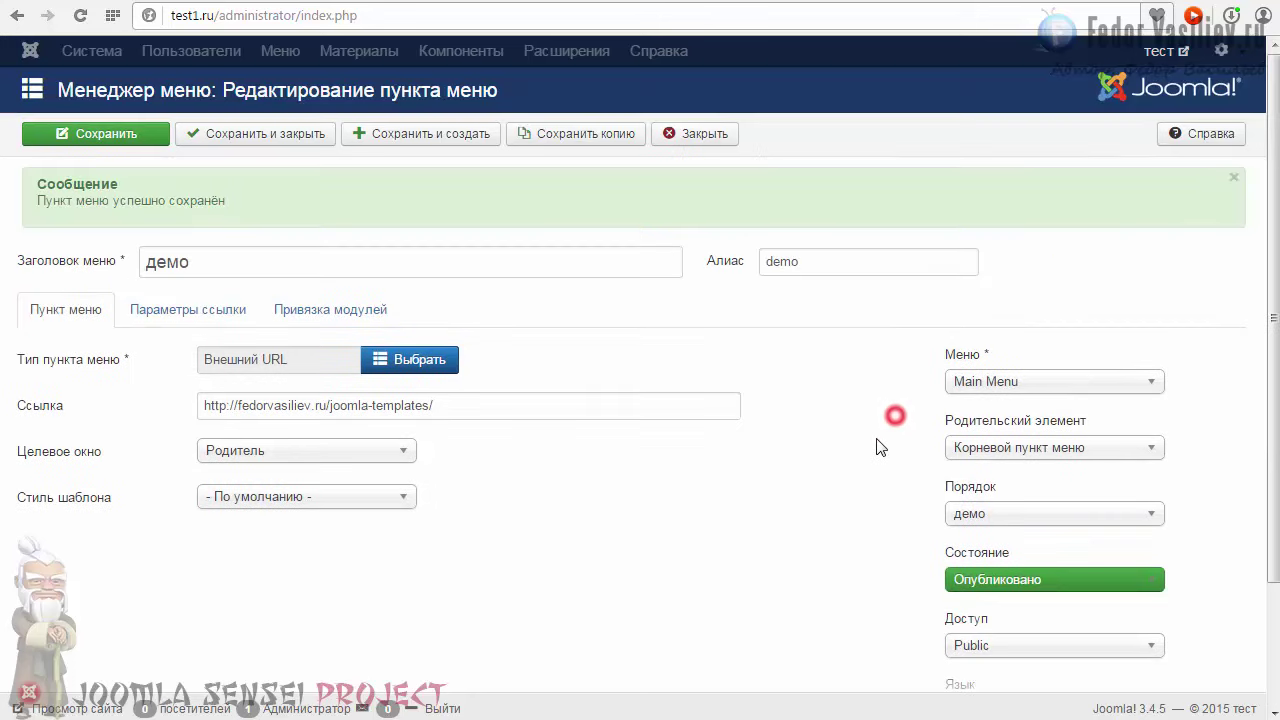
{"action": "scroll", "coordinate": [871, 509], "scroll_direction": "down", "scroll_amount": 2}
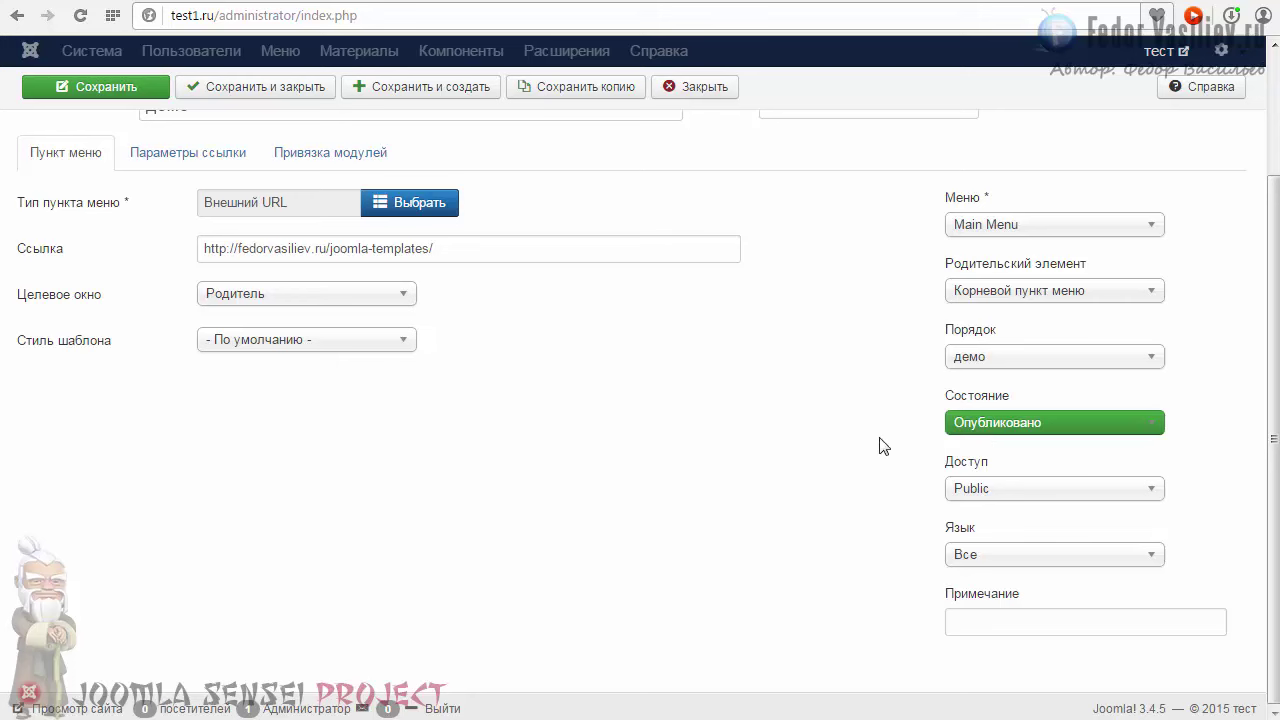
{"action": "left_click", "coordinate": [1001, 497]}
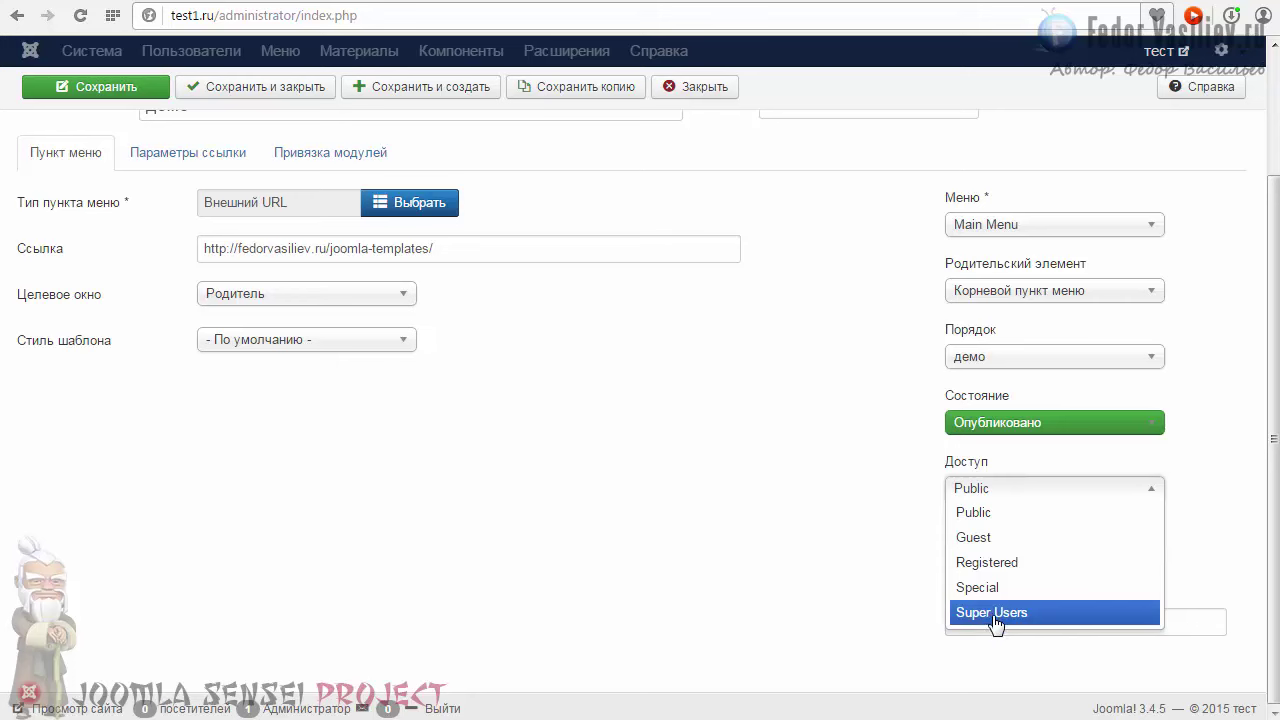
{"action": "left_click", "coordinate": [934, 487]}
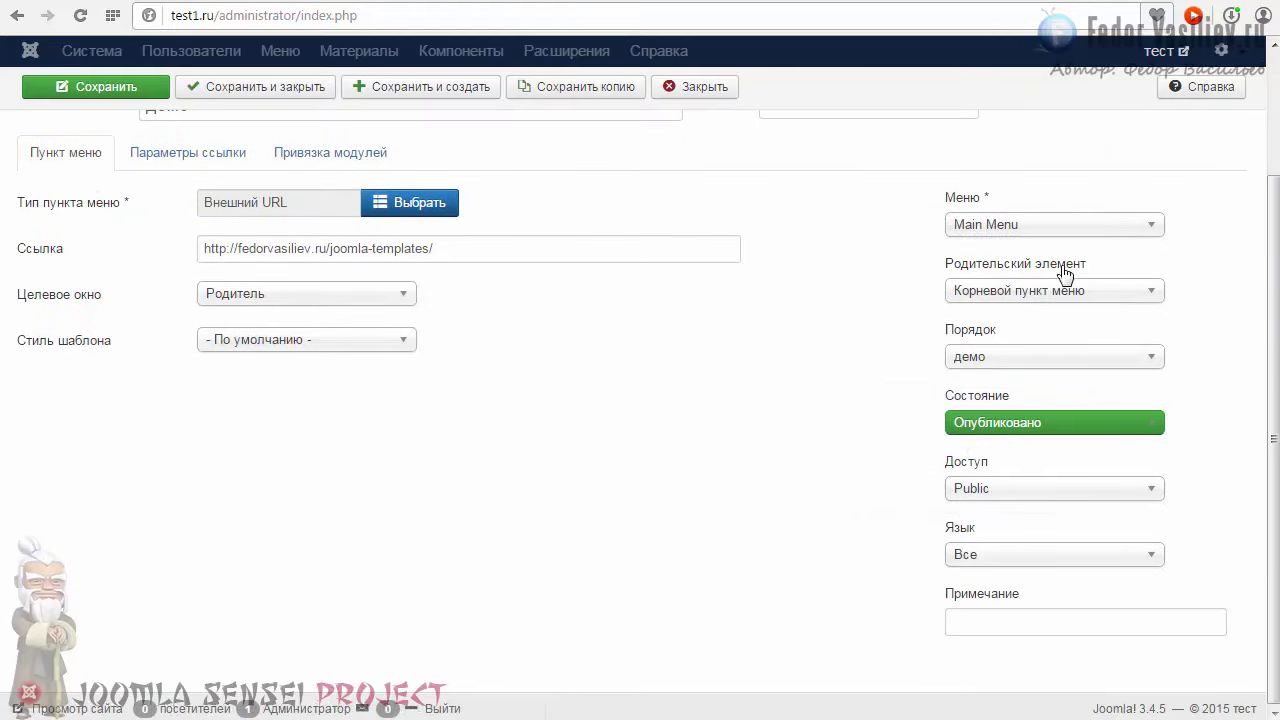
Change the демо item's type to the system link Заголовок and save the menu item.
{"action": "scroll", "coordinate": [365, 305], "scroll_direction": "up", "scroll_amount": 1}
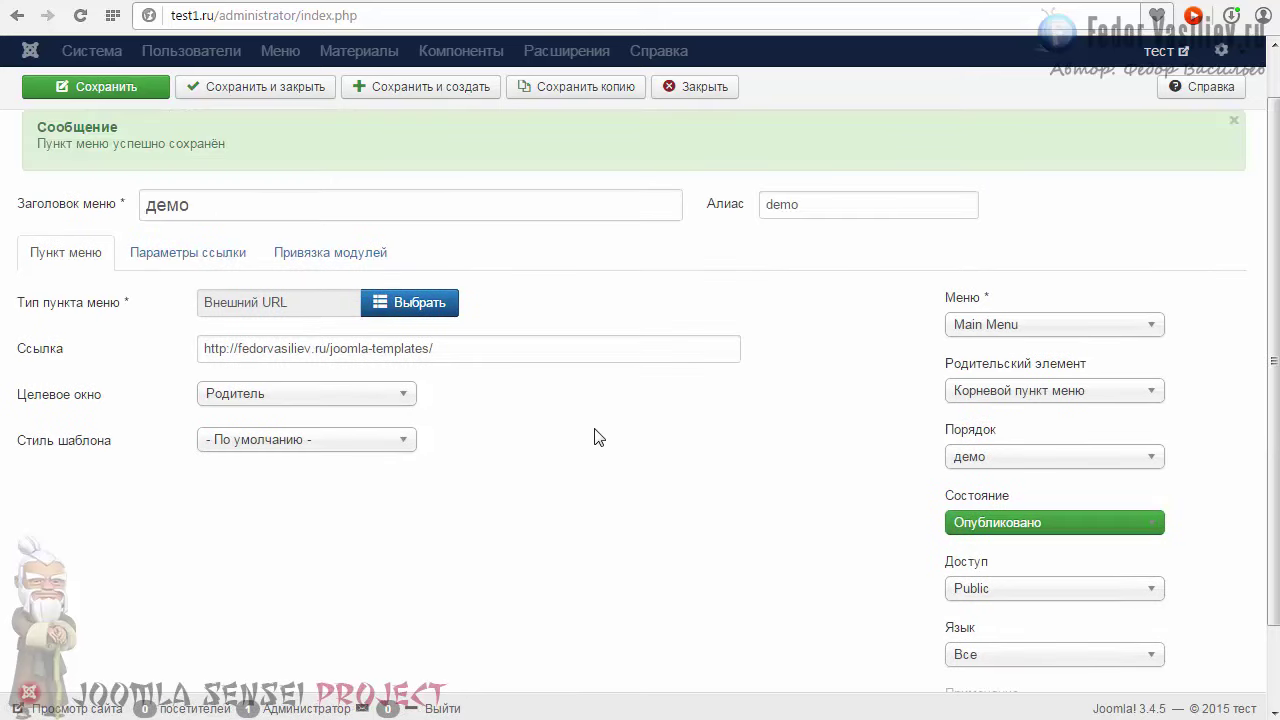
{"action": "left_click", "coordinate": [405, 303]}
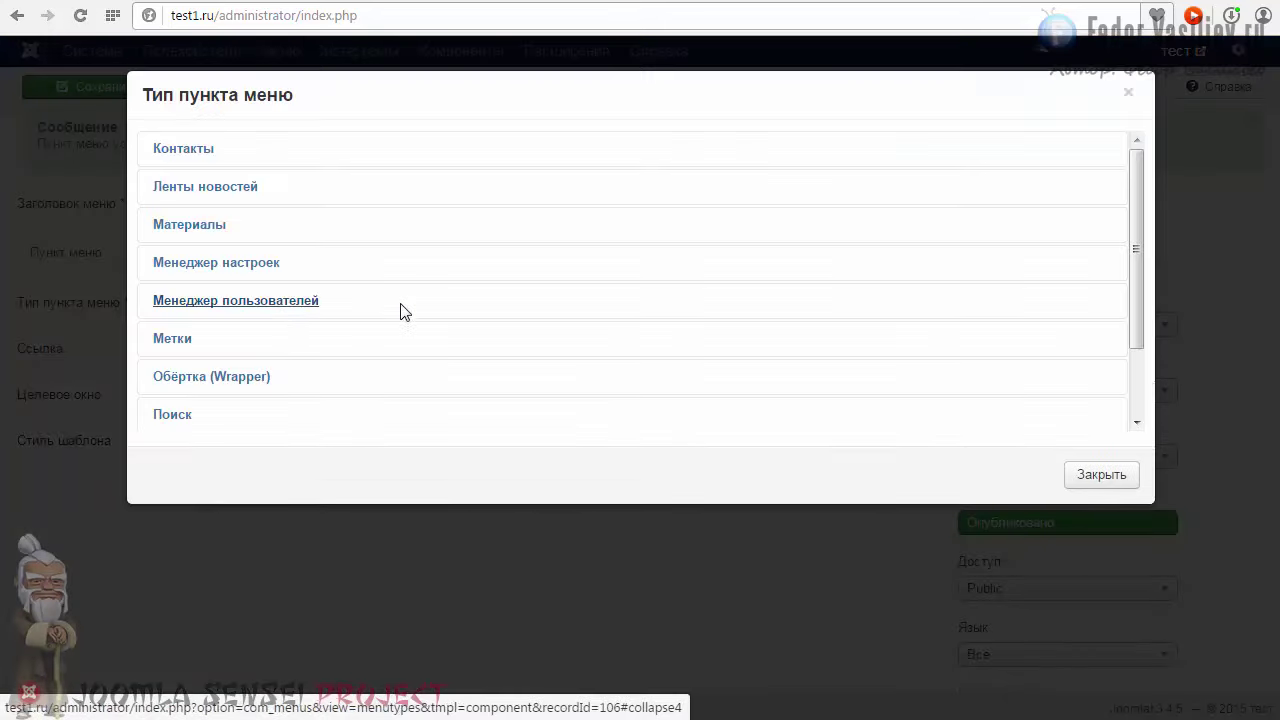
{"action": "scroll", "coordinate": [225, 350], "scroll_direction": "down", "scroll_amount": 2}
{"action": "left_click", "coordinate": [235, 362]}
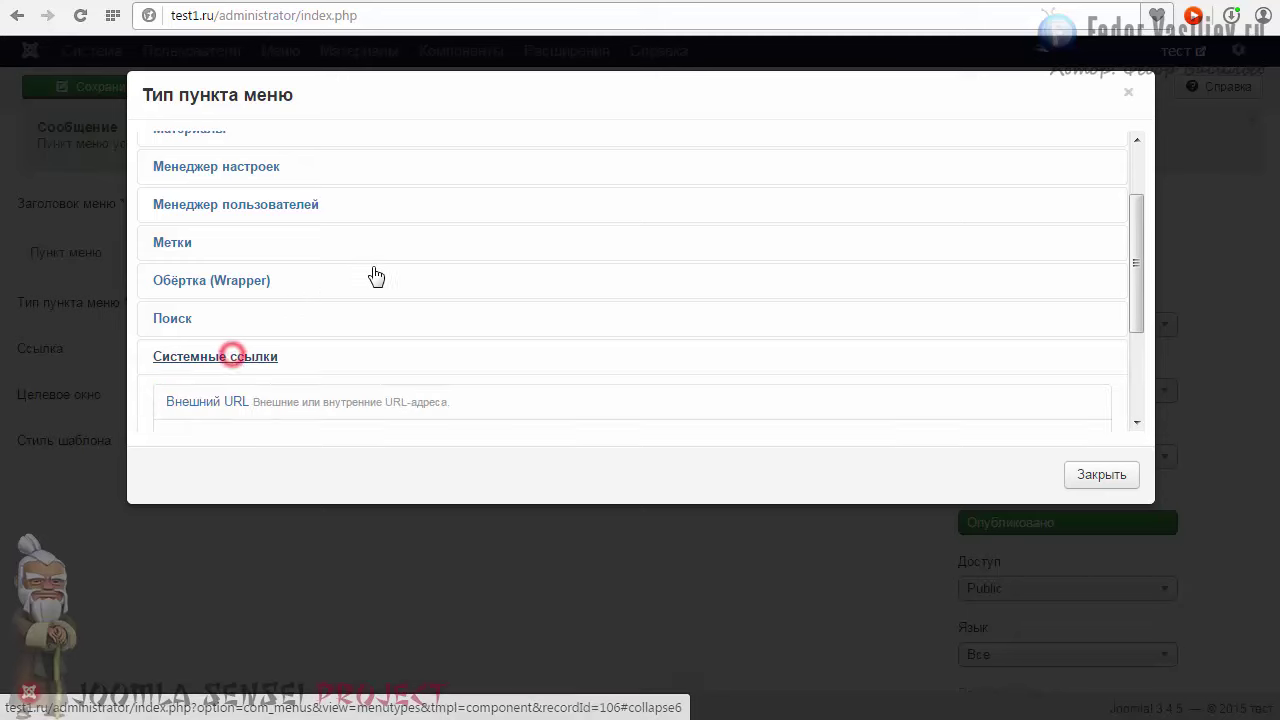
{"action": "scroll", "coordinate": [371, 277], "scroll_direction": "down", "scroll_amount": 3}
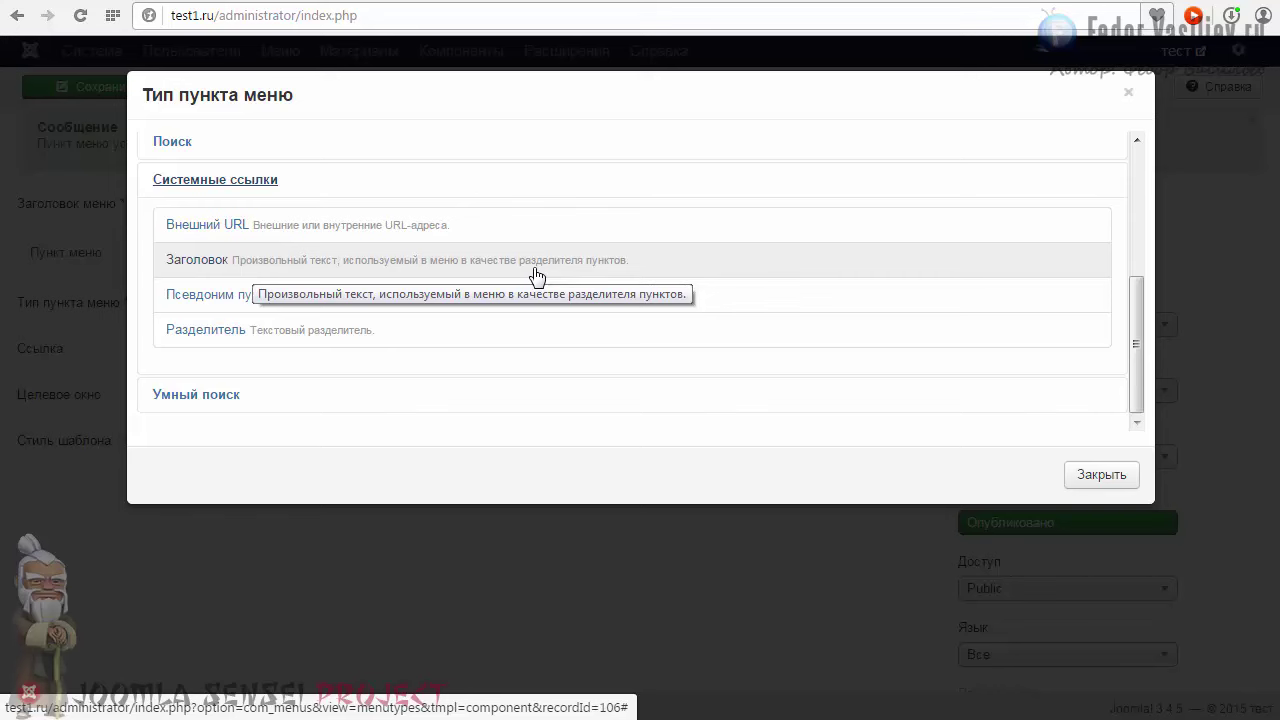
{"action": "left_click", "coordinate": [198, 264]}
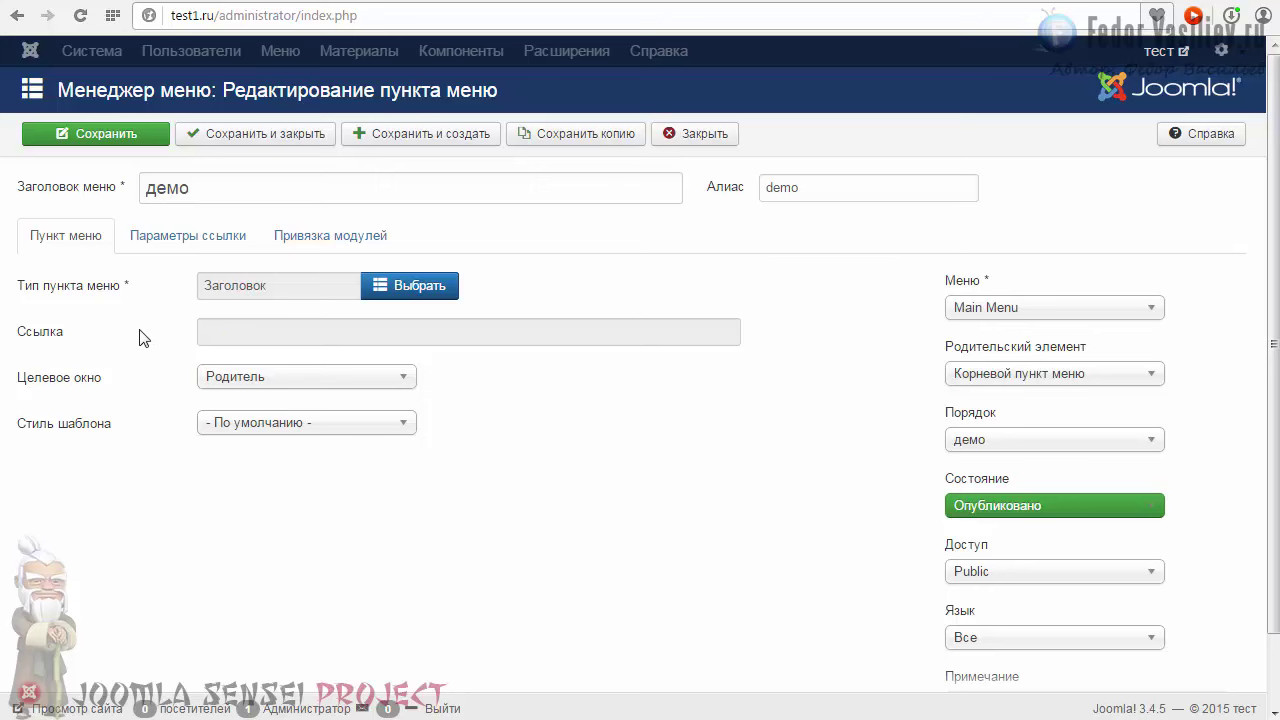
{"action": "left_click", "coordinate": [90, 134]}
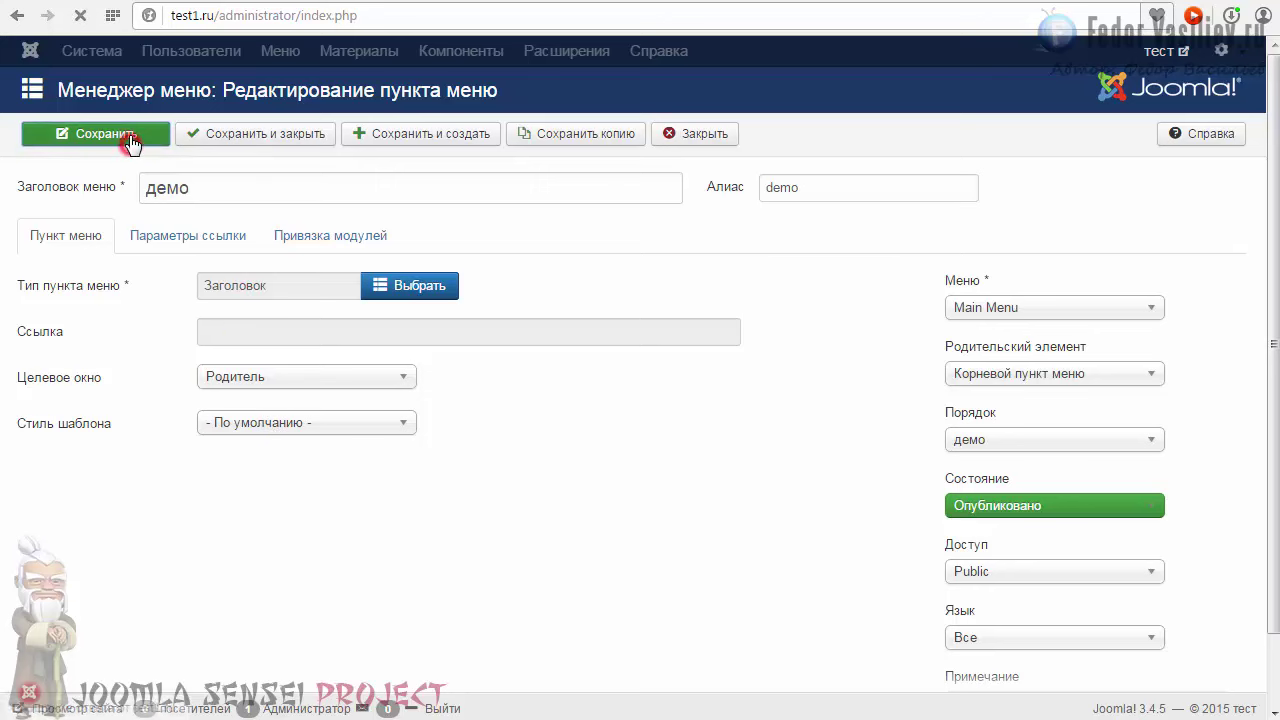
Reload the test site and examine whether the демо heading in the Main Menu behaves as text or as a link.
{"action": "key", "text": "ctrl+Tab"}
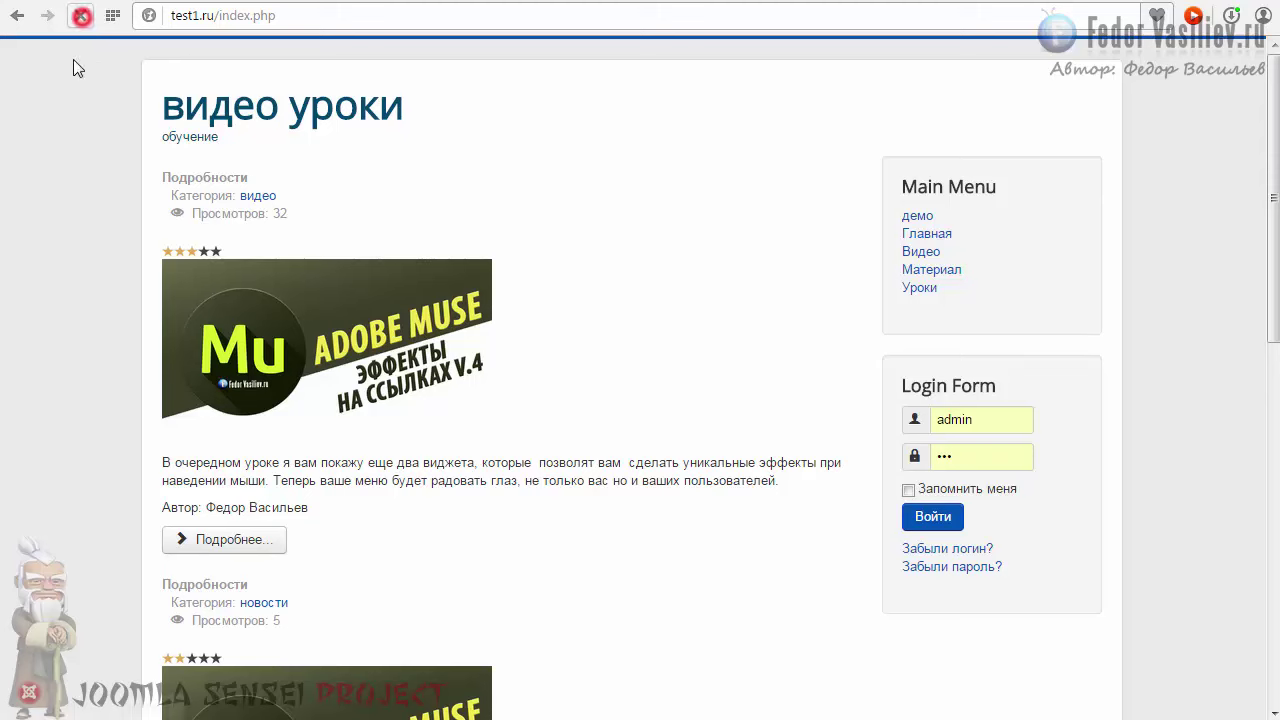
{"action": "key", "text": "F5"}
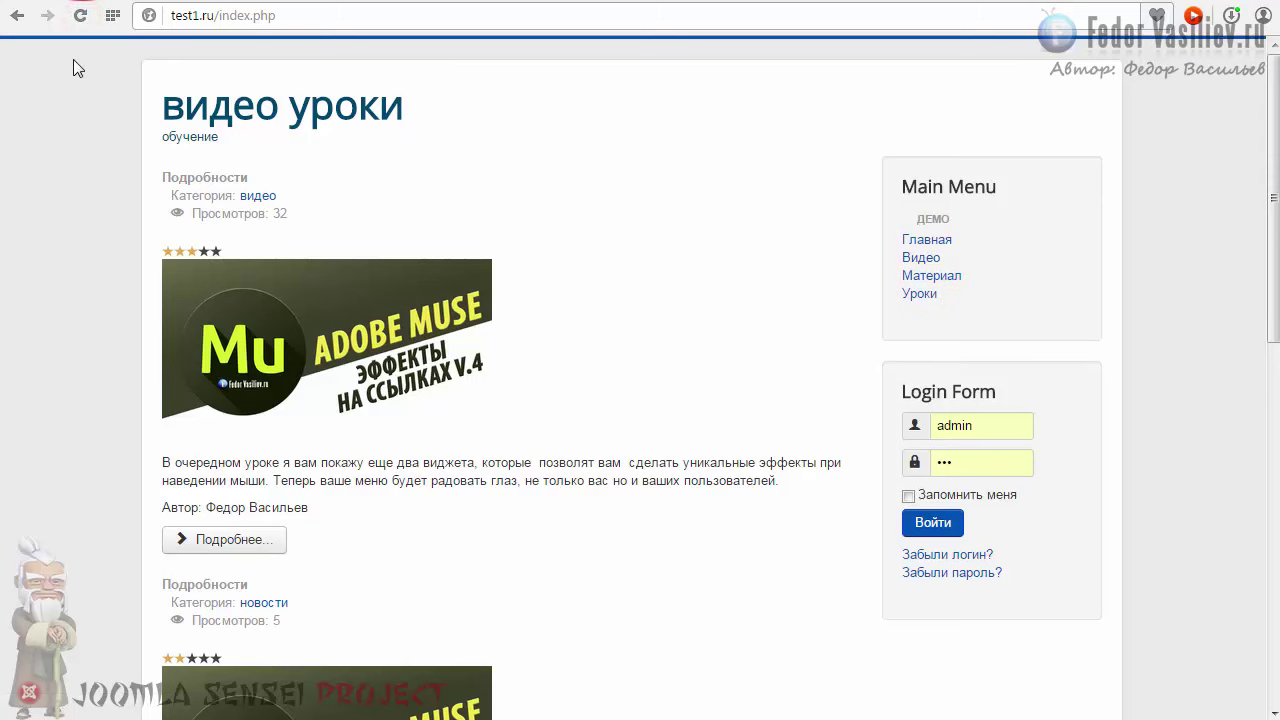
{"action": "left_click", "coordinate": [914, 212]}
{"action": "left_click", "coordinate": [1012, 223]}
{"action": "left_click", "coordinate": [933, 217]}
{"action": "left_click", "coordinate": [980, 217]}
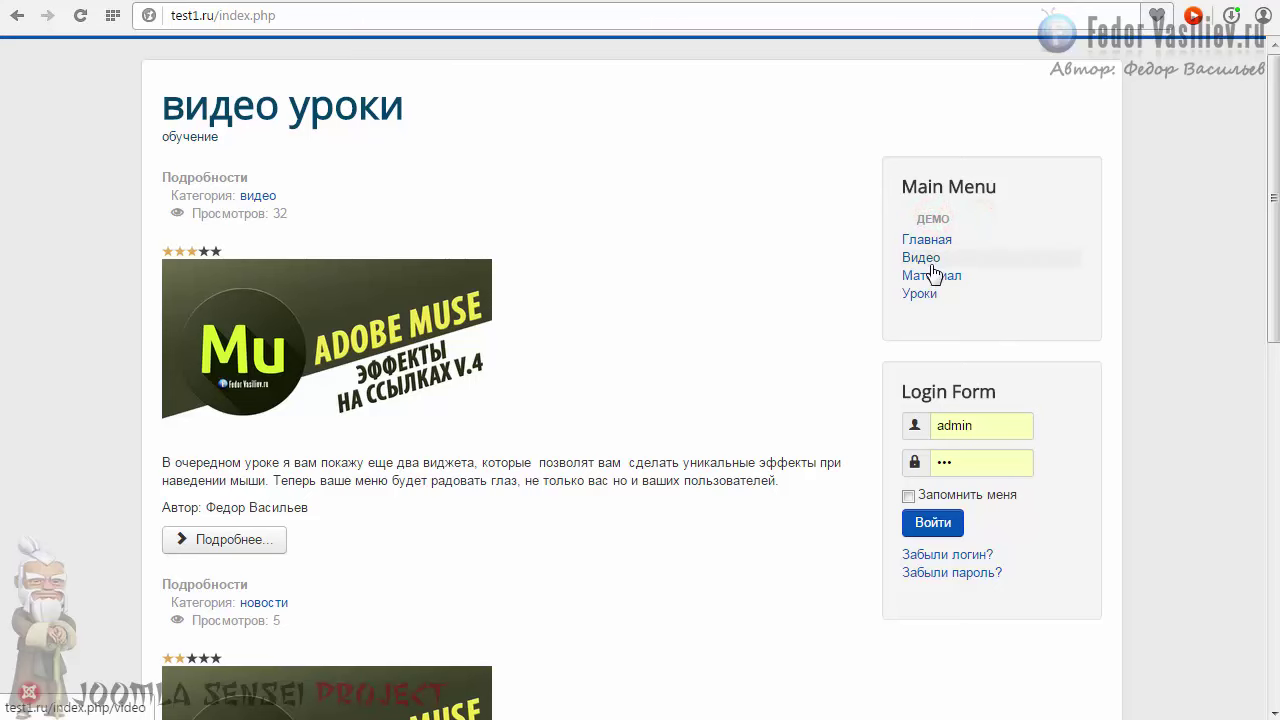
{"action": "left_click", "coordinate": [918, 217]}
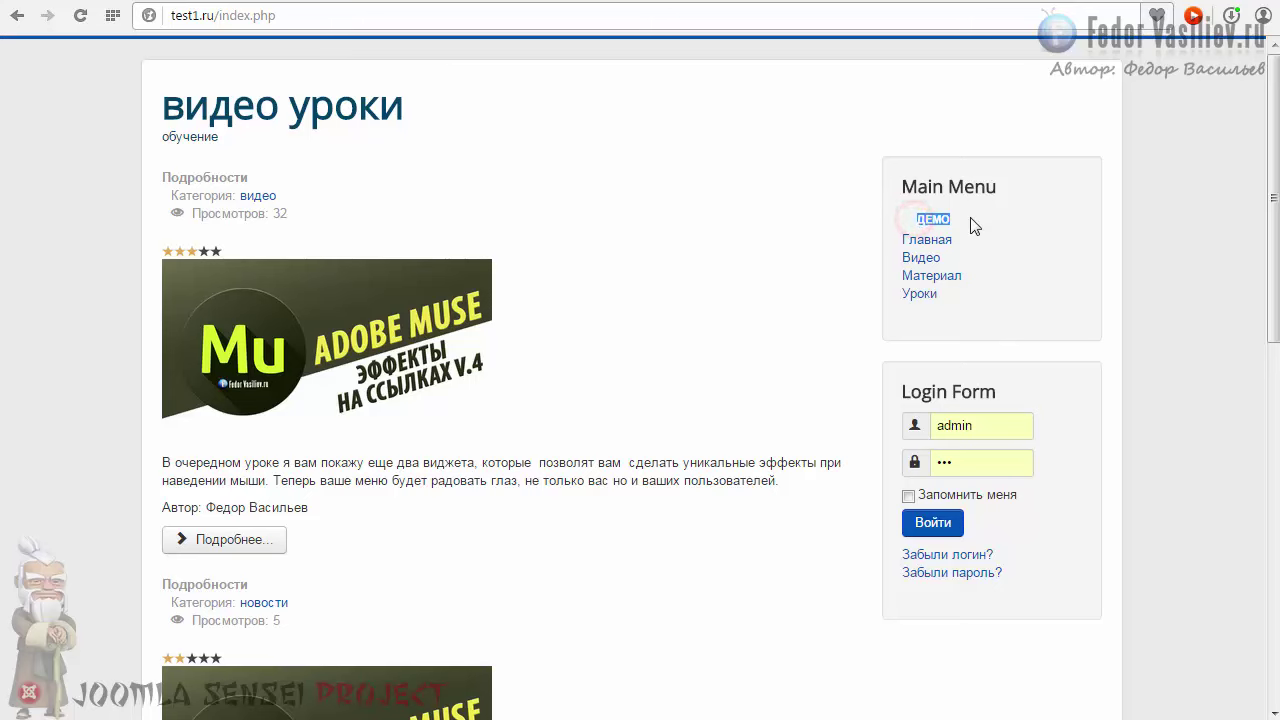
{"action": "left_click", "coordinate": [971, 218]}
{"action": "left_click", "coordinate": [915, 218]}
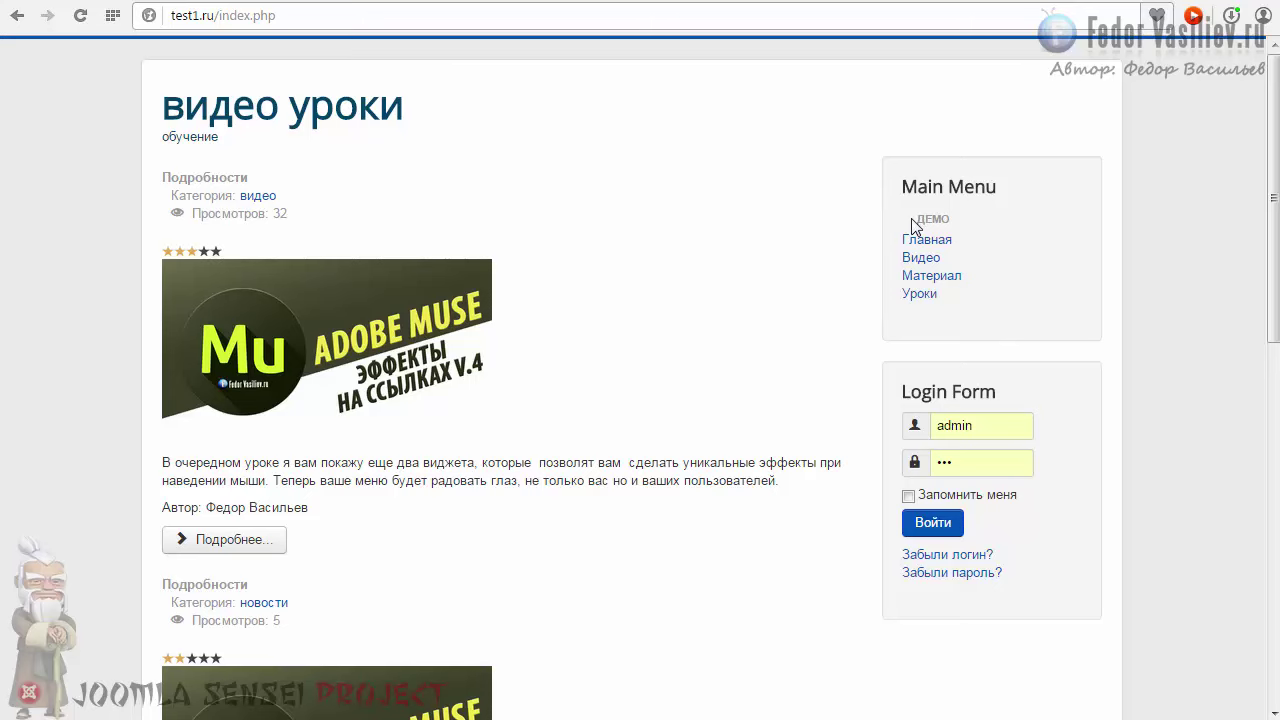
{"action": "left_click", "coordinate": [918, 216]}
{"action": "left_click", "coordinate": [962, 216]}
{"action": "left_click", "coordinate": [914, 220]}
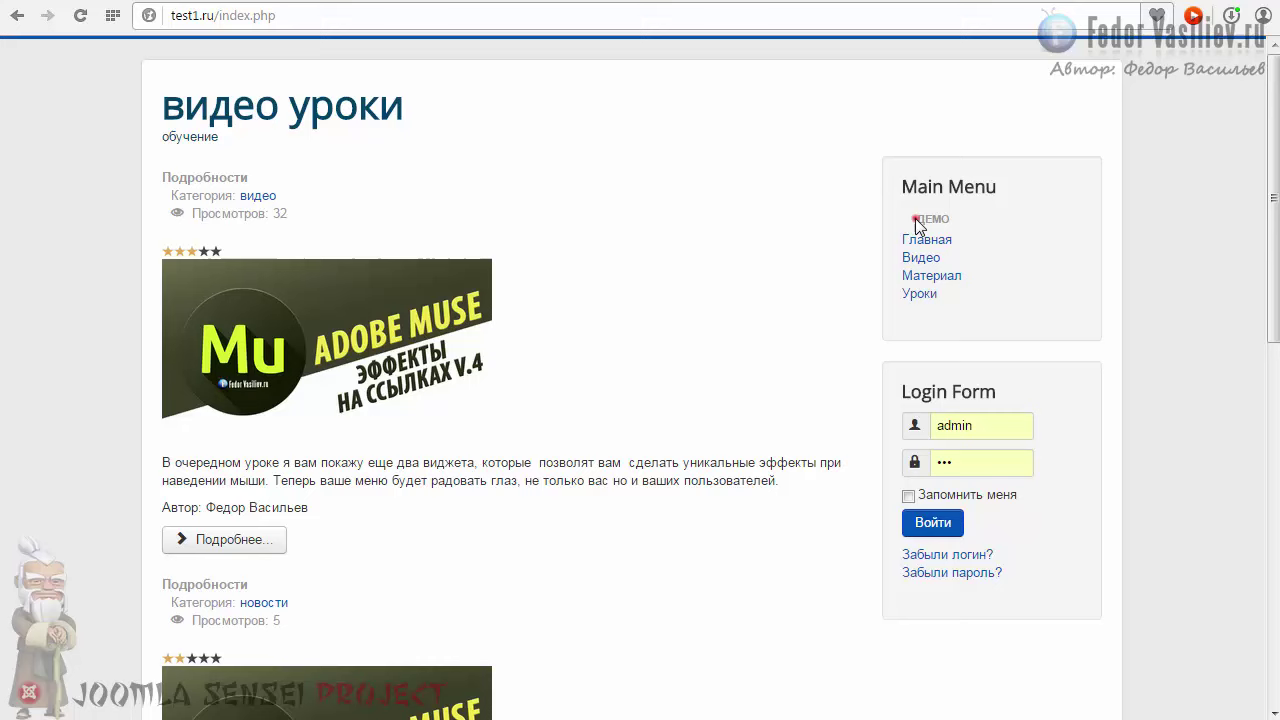
{"action": "left_click", "coordinate": [969, 231]}
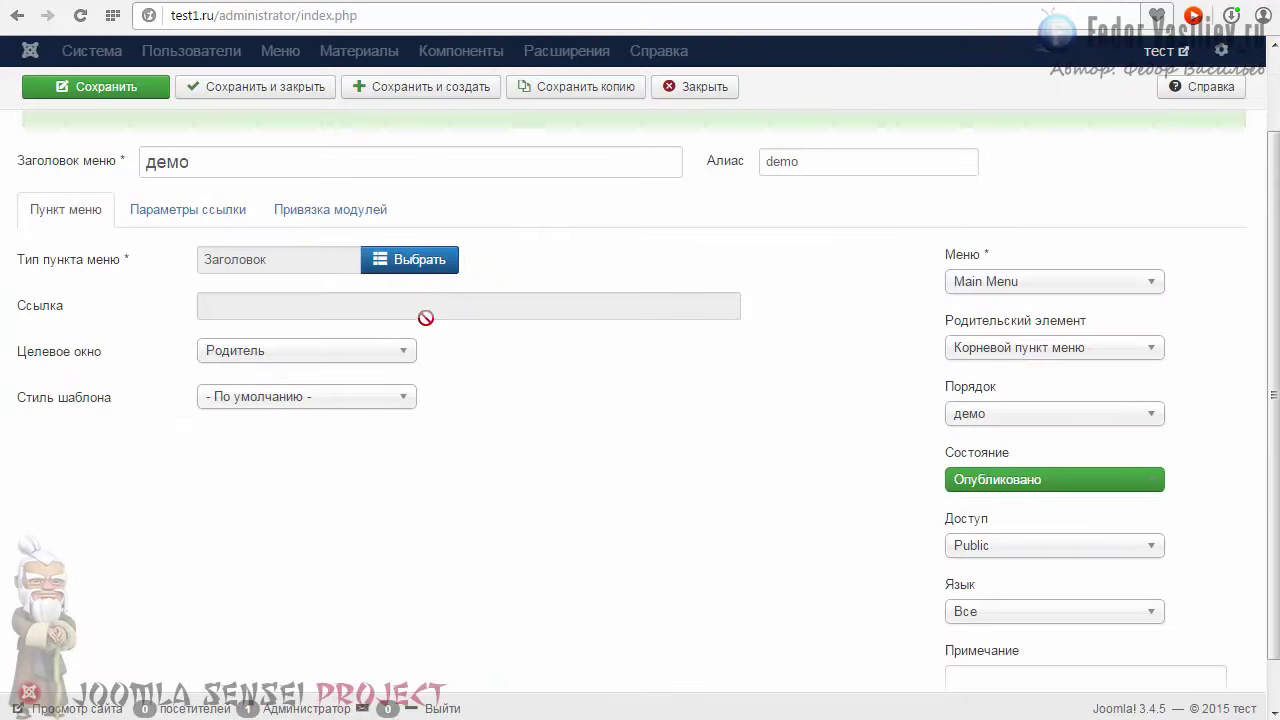
Change the демо item's type to the system link Псевдоним пункта меню.
{"action": "left_click", "coordinate": [409, 262]}
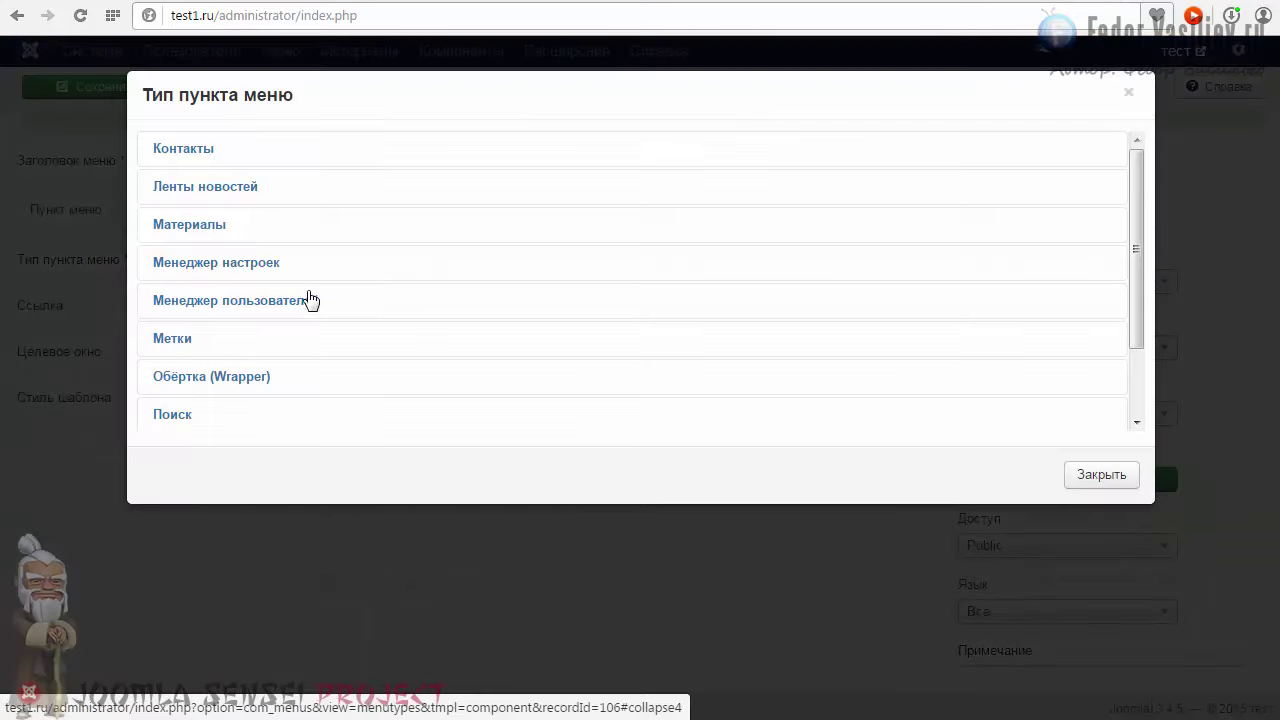
{"action": "scroll", "coordinate": [300, 340], "scroll_direction": "down", "scroll_amount": 1}
{"action": "left_click", "coordinate": [263, 357]}
{"action": "scroll", "coordinate": [430, 325], "scroll_direction": "down", "scroll_amount": 2}
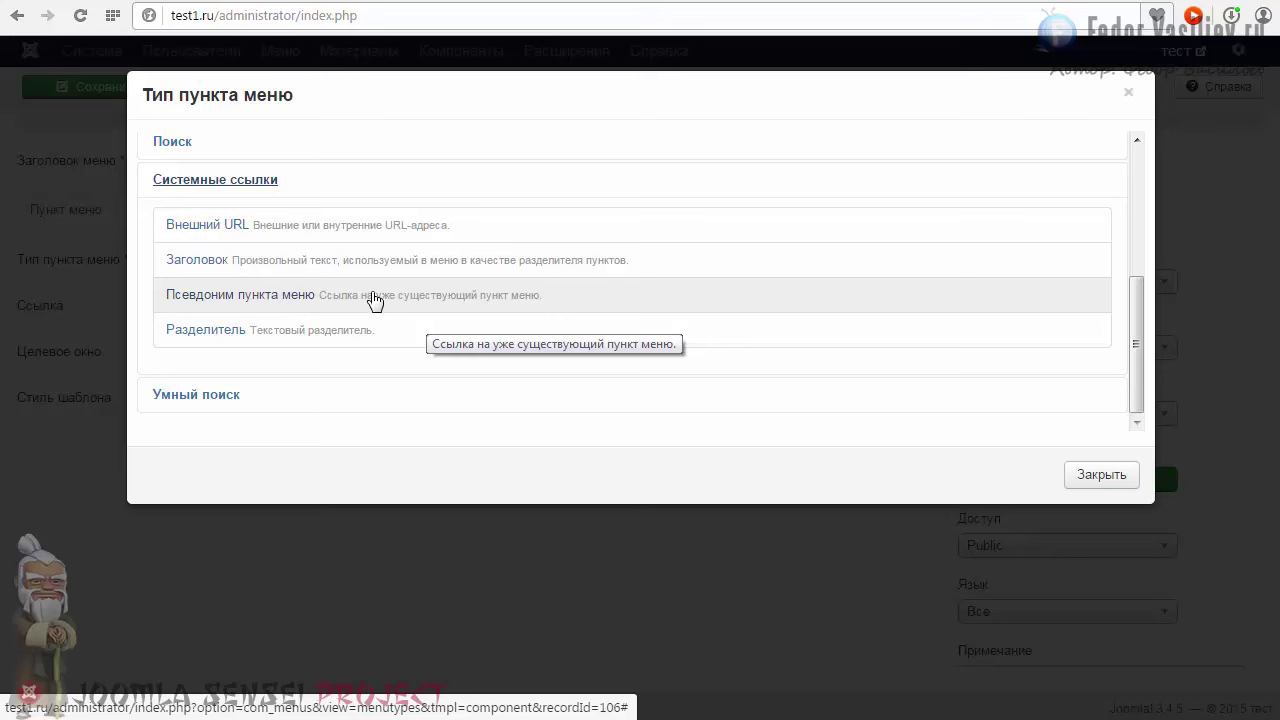
{"action": "left_click", "coordinate": [249, 299]}
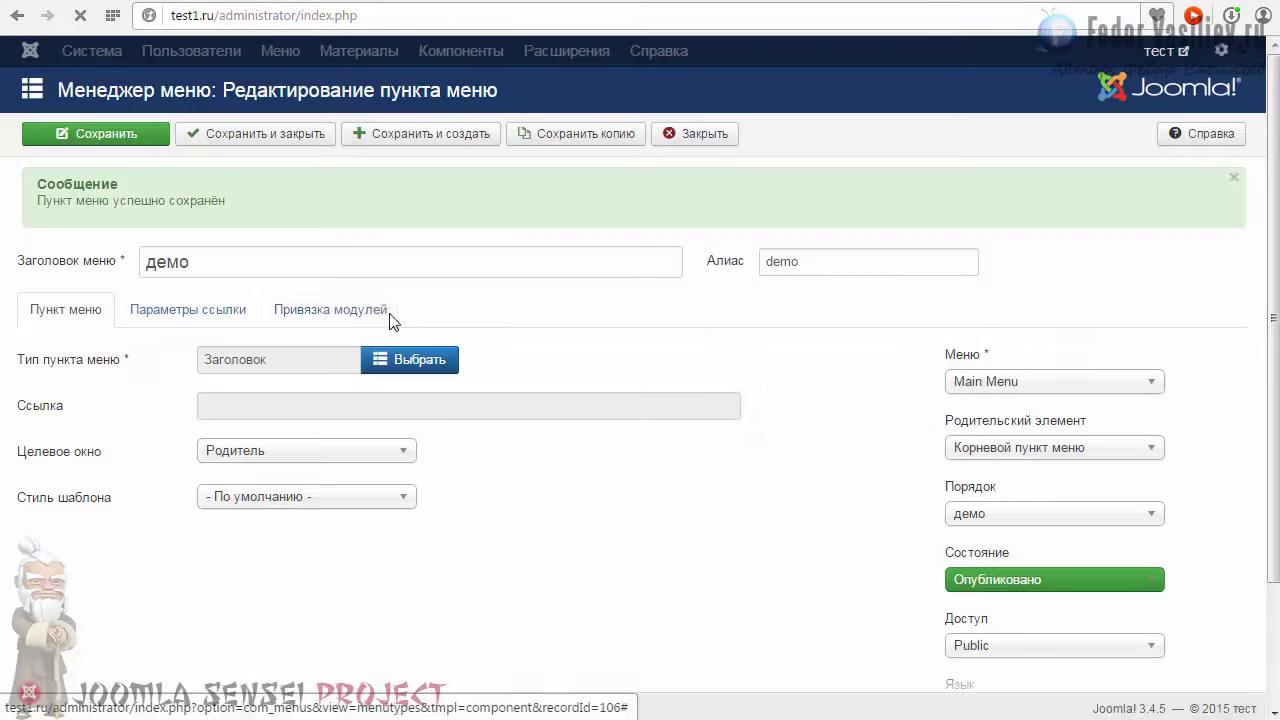
{"action": "scroll", "coordinate": [621, 345], "scroll_direction": "down", "scroll_amount": 1}
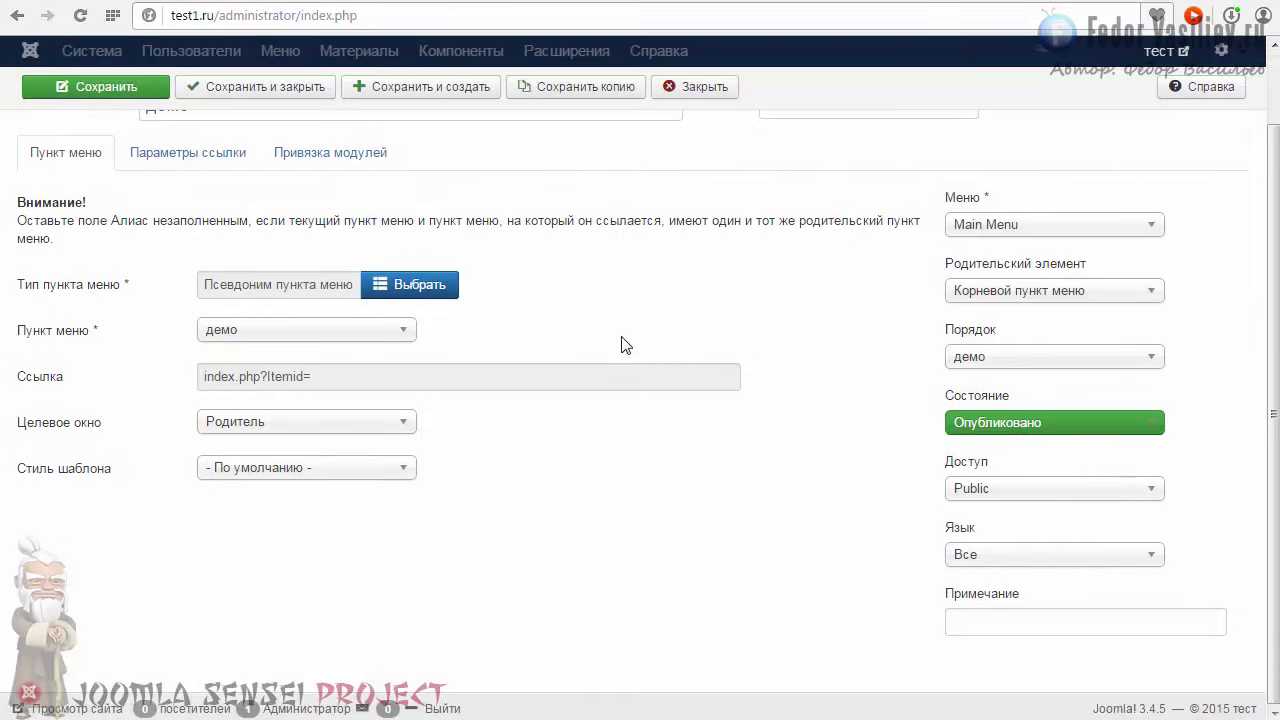
Examine the item's alias and menu title fields, including the help text for the alias.
{"action": "scroll", "coordinate": [621, 345], "scroll_direction": "up", "scroll_amount": 1}
{"action": "double_click", "coordinate": [815, 185]}
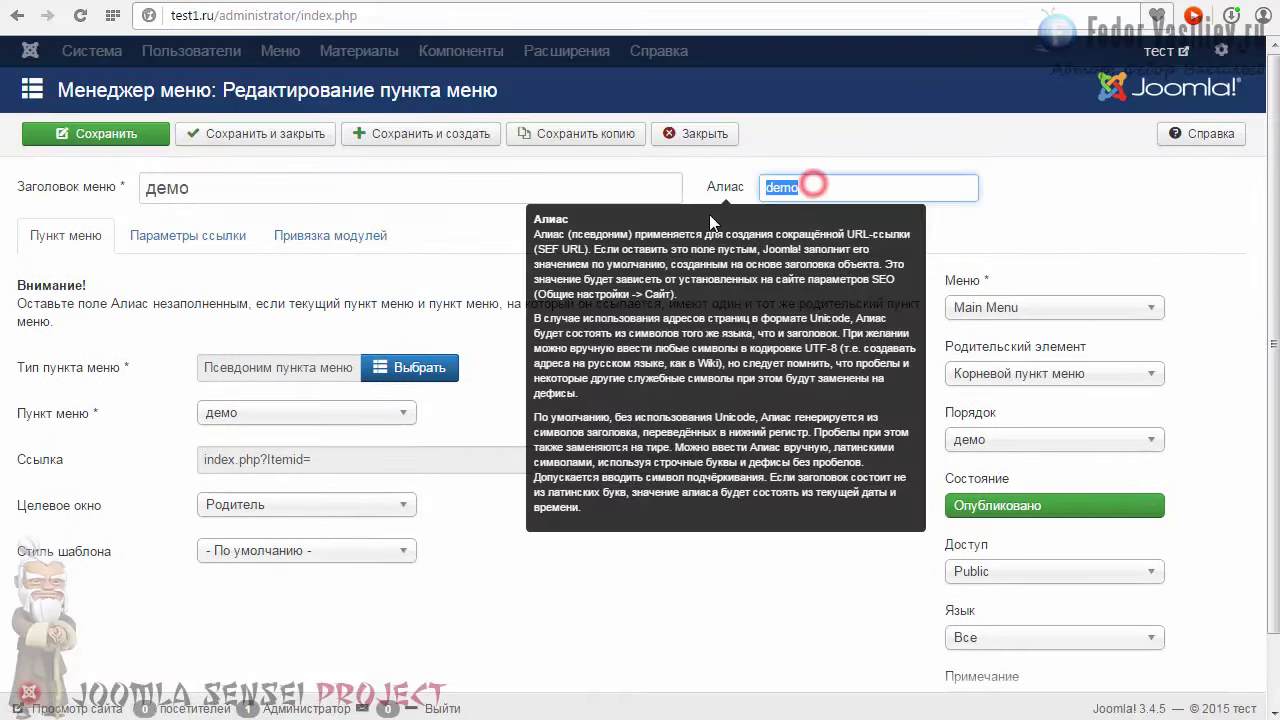
{"action": "left_click", "coordinate": [523, 185]}
{"action": "left_click_drag", "start_coordinate": [216, 185], "coordinate": [143, 188]}
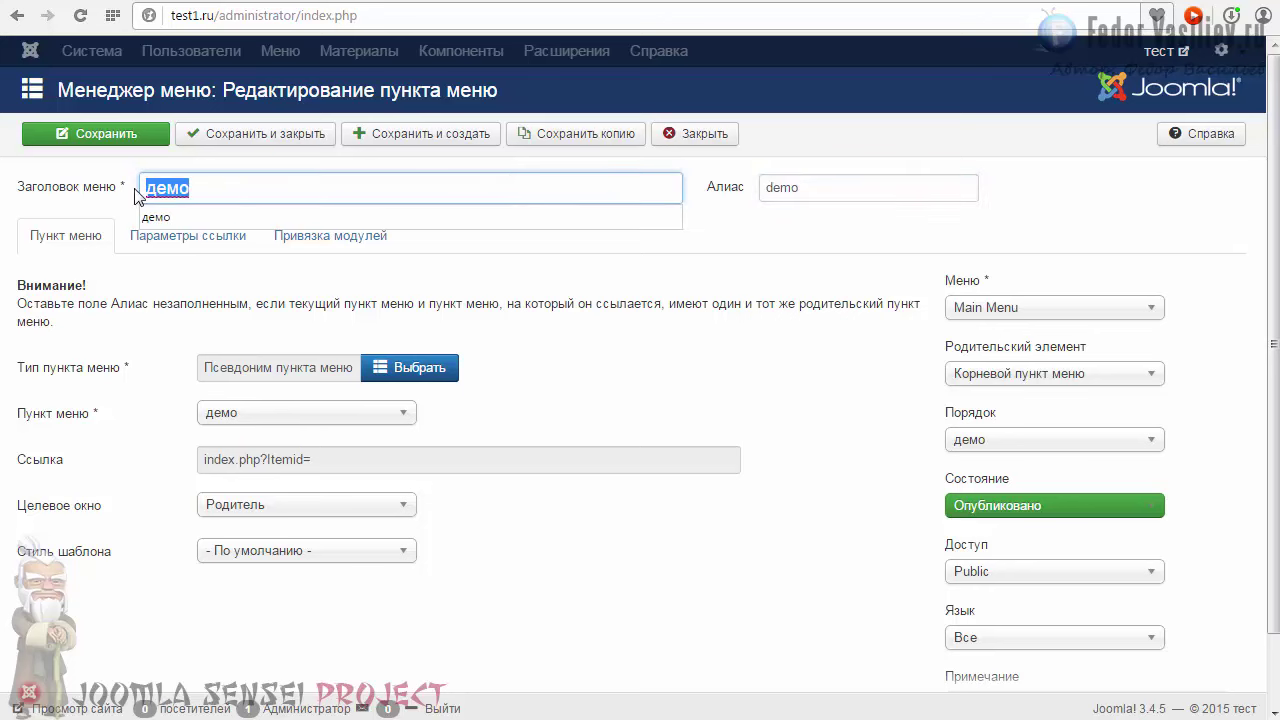
{"action": "left_click", "coordinate": [229, 186]}
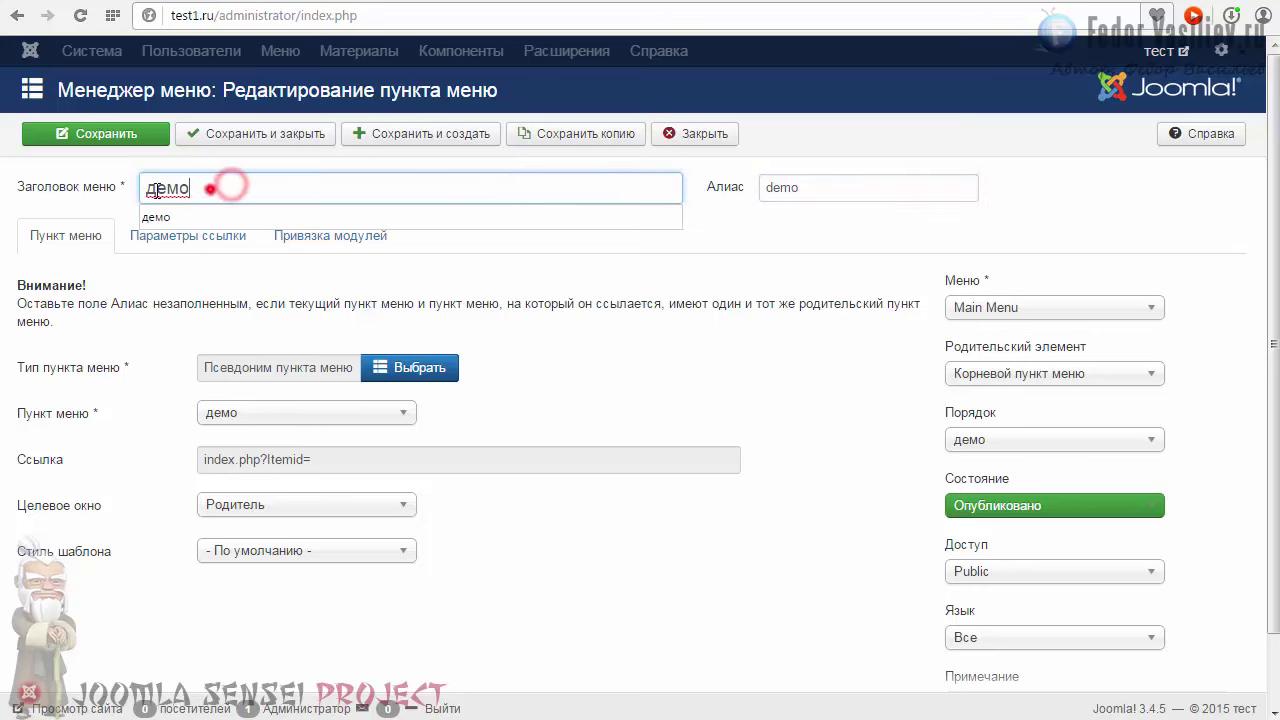
{"action": "double_click", "coordinate": [206, 188]}
Set Главная as the real menu item that the демо pseudonym points to, and check the menu title.
{"action": "scroll", "coordinate": [277, 200], "scroll_direction": "down", "scroll_amount": 1}
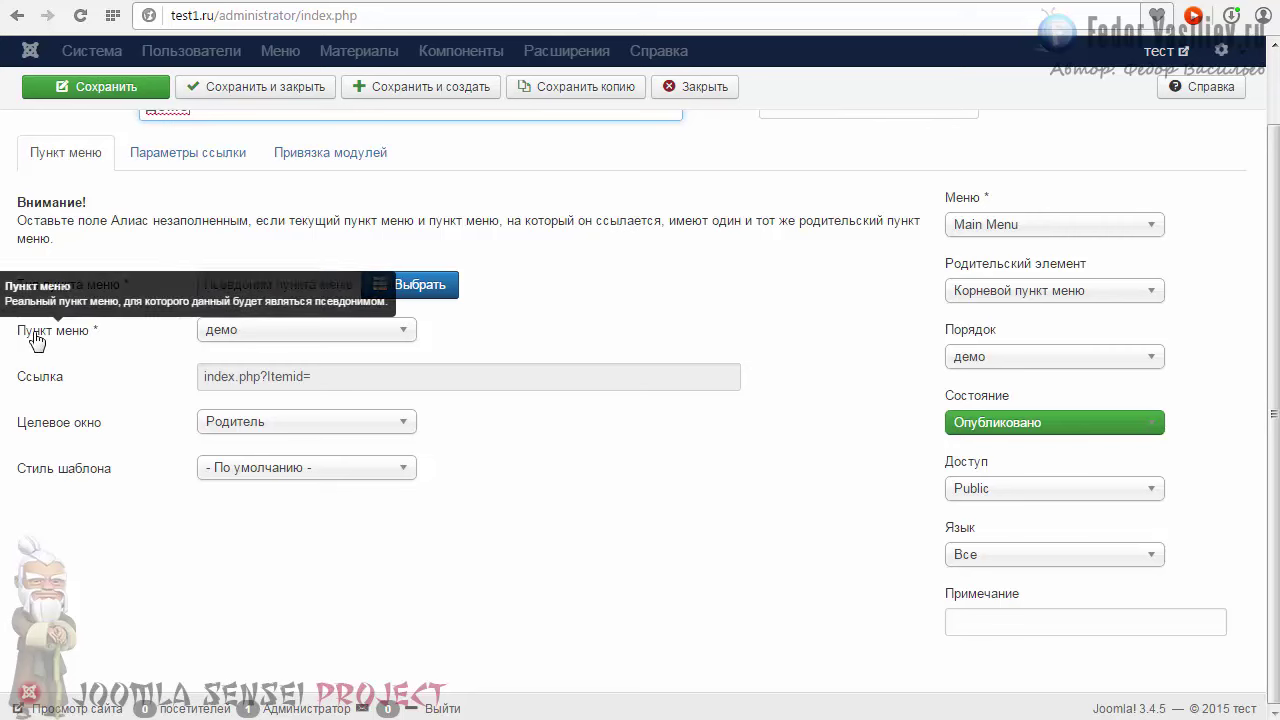
{"action": "left_click", "coordinate": [222, 334]}
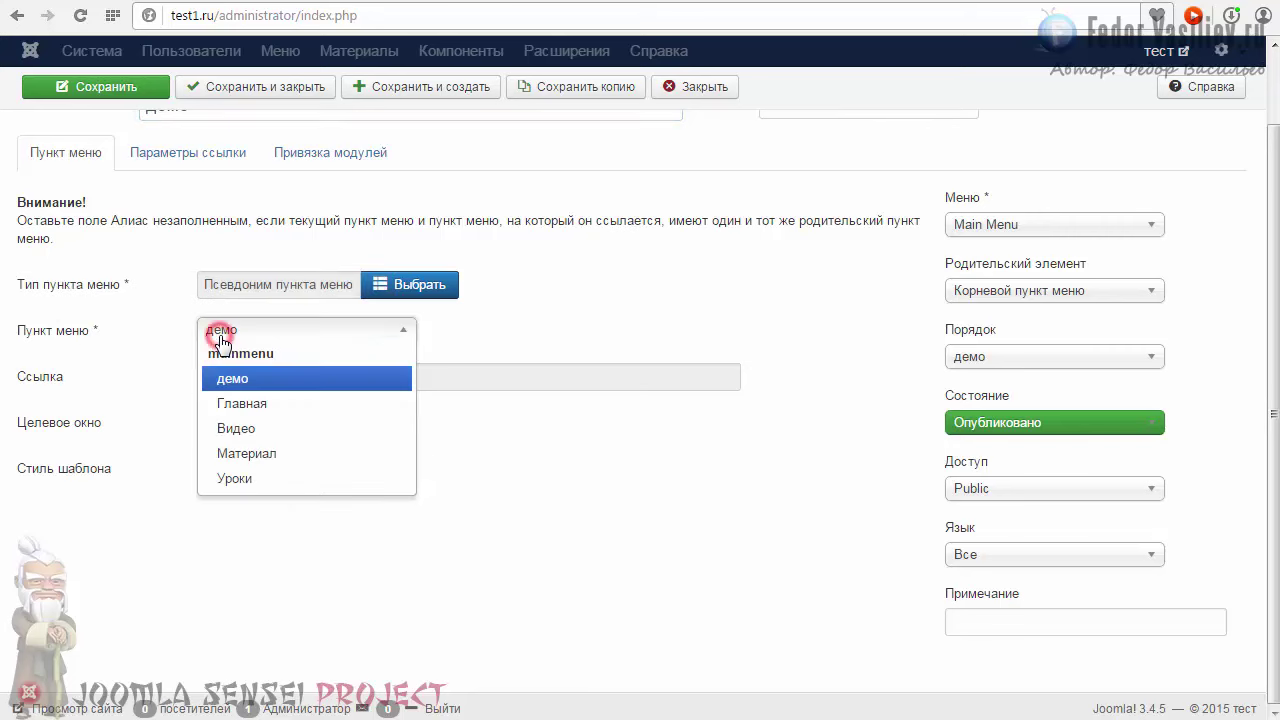
{"action": "left_click", "coordinate": [238, 403]}
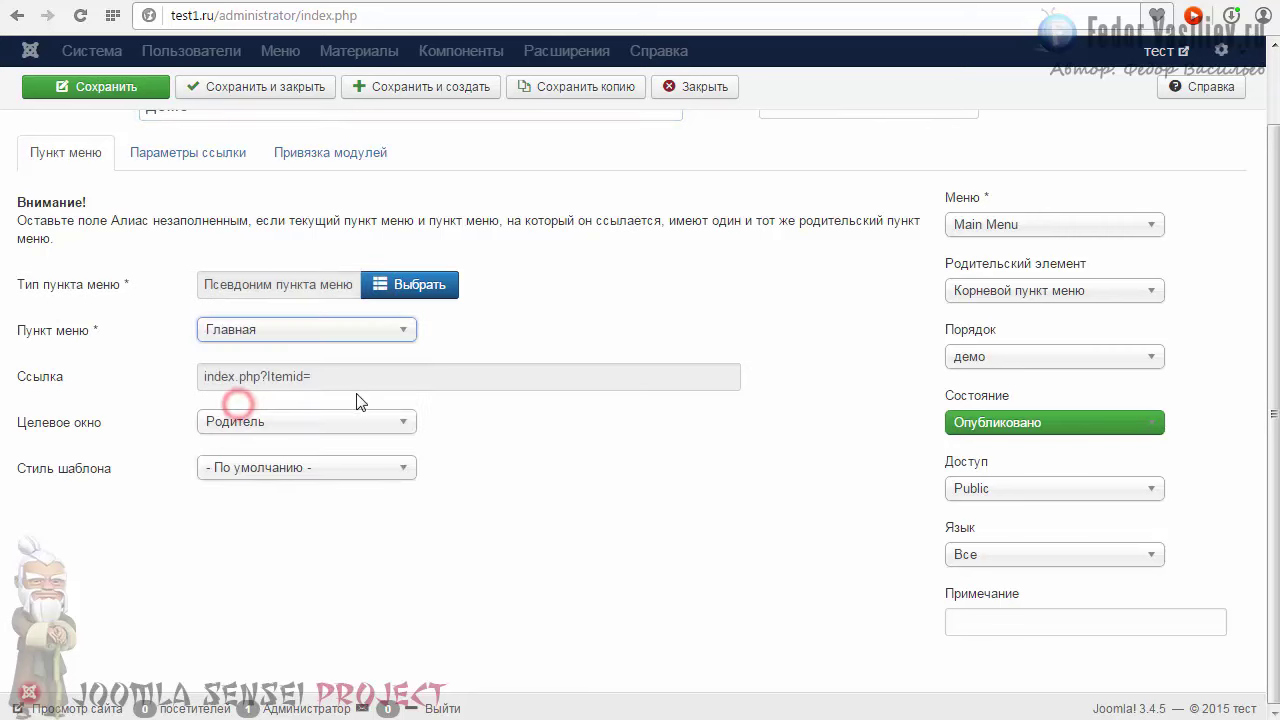
{"action": "scroll", "coordinate": [360, 401], "scroll_direction": "up", "scroll_amount": 1}
{"action": "left_click_drag", "start_coordinate": [149, 187], "coordinate": [198, 187]}
{"action": "left_click", "coordinate": [168, 187]}
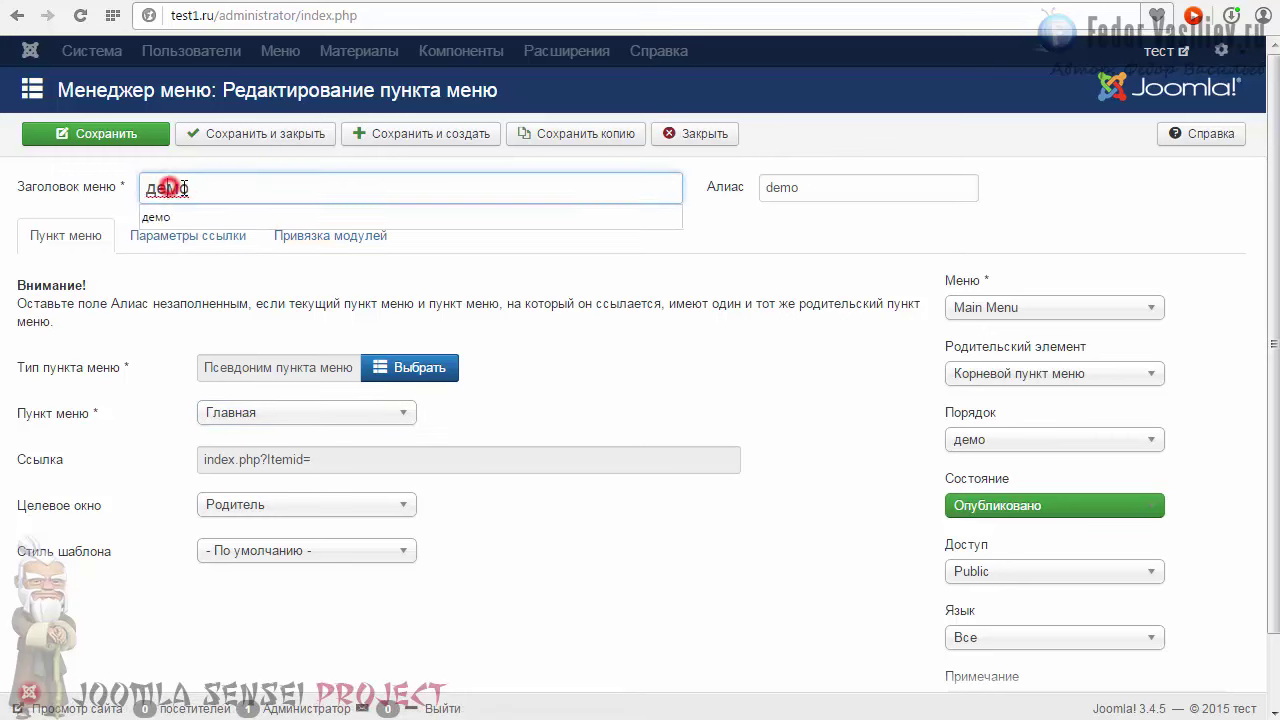
Point the демо pseudonym to the menu item Материал and save the item.
{"action": "left_click", "coordinate": [222, 189]}
{"action": "left_click", "coordinate": [236, 414]}
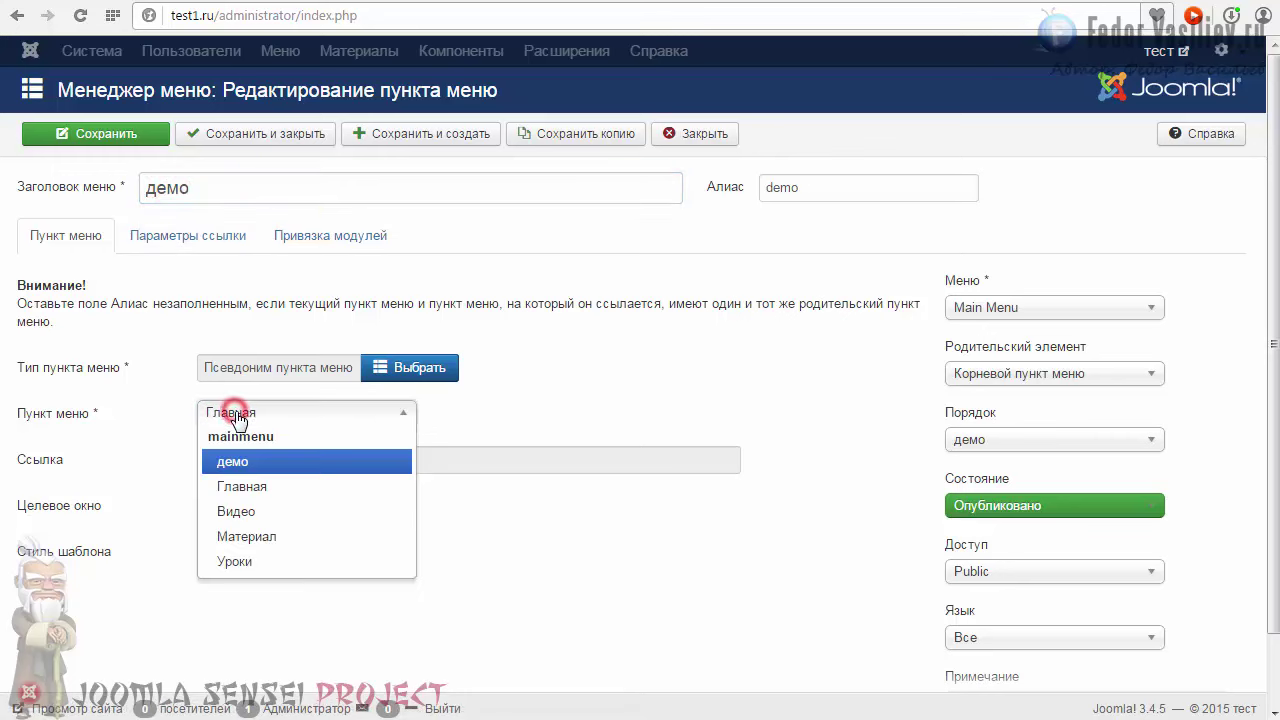
{"action": "left_click", "coordinate": [246, 537]}
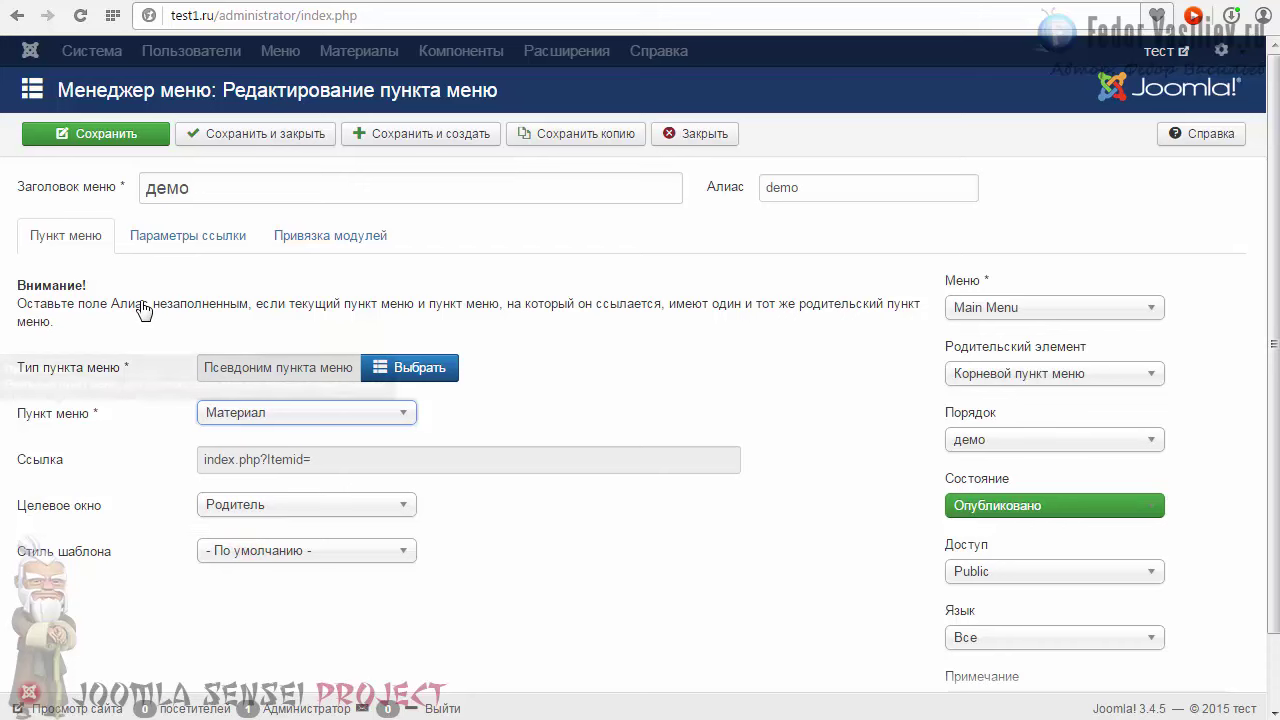
{"action": "left_click", "coordinate": [110, 135]}
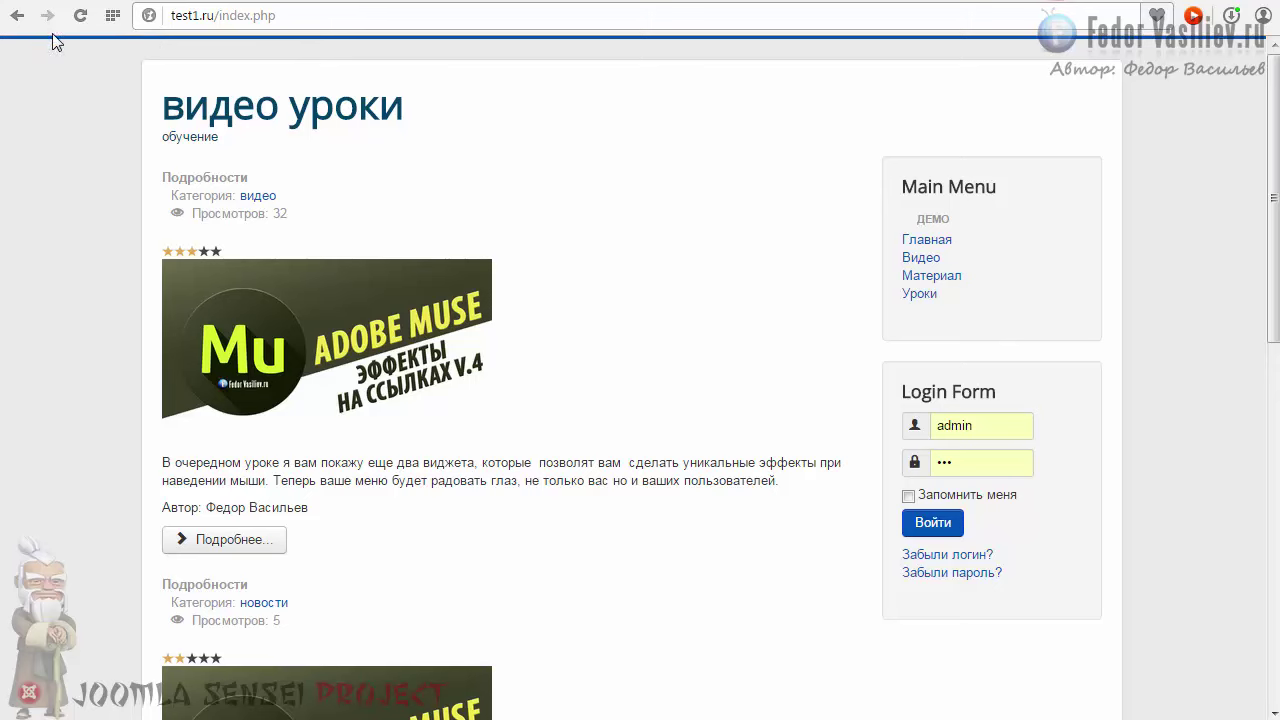
Reload the test site and compare where the демо and Материал links in the Main Menu lead.
{"action": "left_click", "coordinate": [78, 16]}
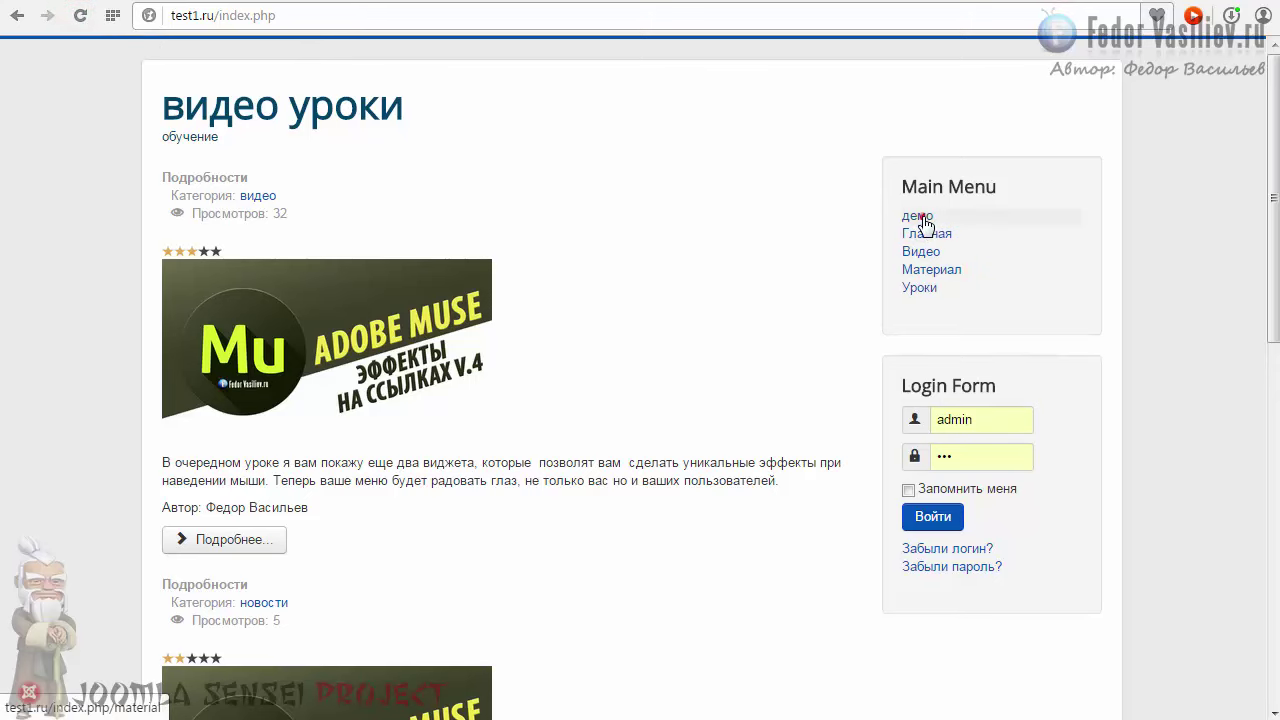
{"action": "left_click", "coordinate": [922, 218]}
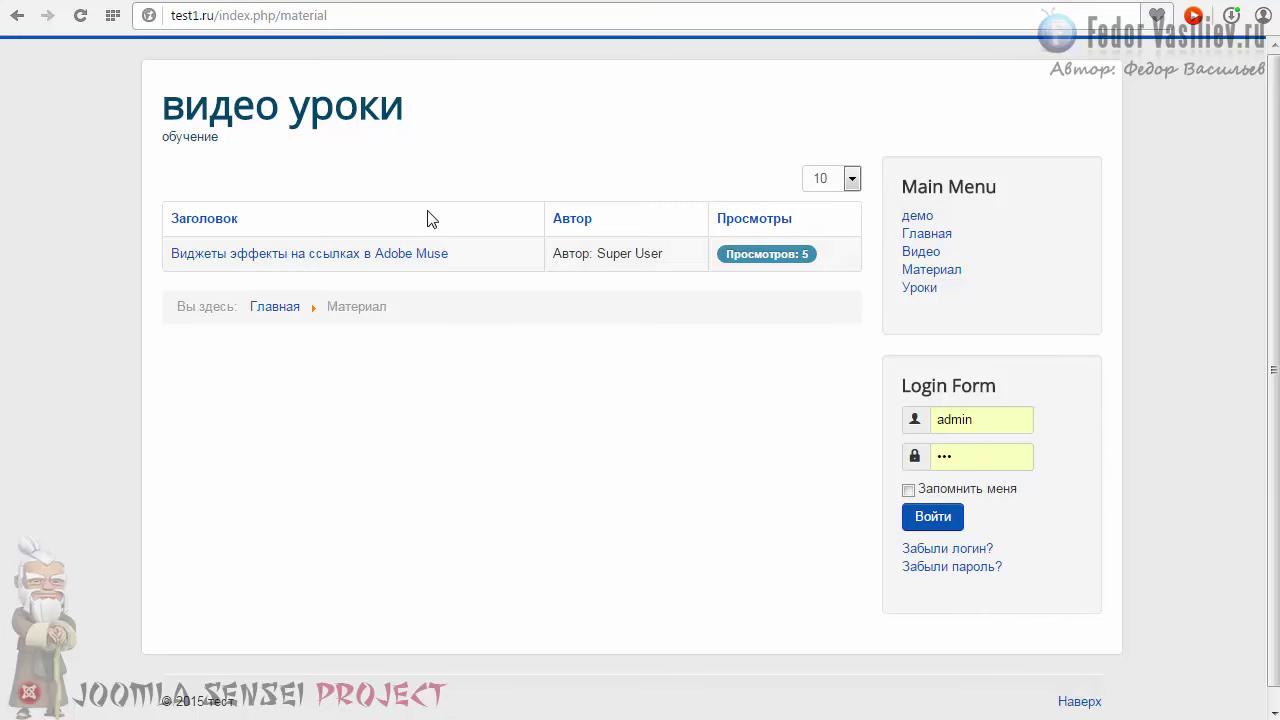
{"action": "left_click", "coordinate": [935, 272]}
{"action": "left_click", "coordinate": [917, 215]}
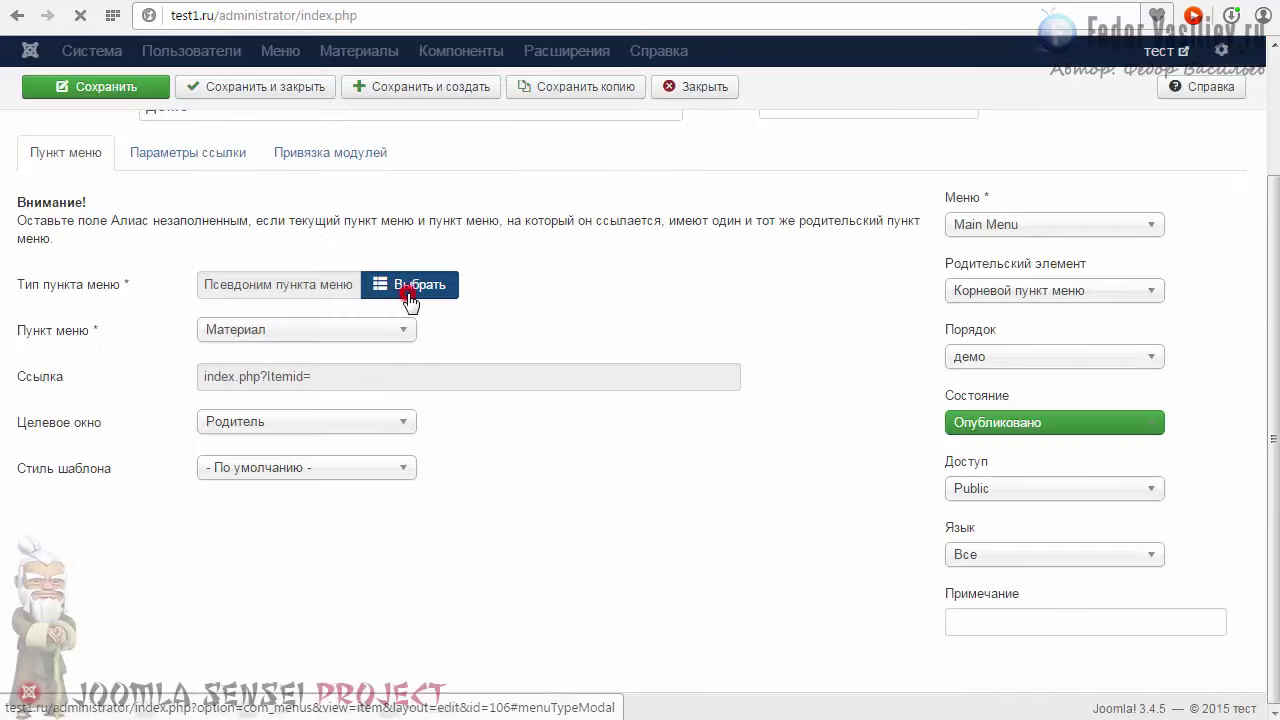
Change the демо item's type to the system link Разделитель and save the item.
{"action": "left_click", "coordinate": [487, 288]}
{"action": "scroll", "coordinate": [300, 300], "scroll_direction": "down", "scroll_amount": 2}
{"action": "left_click", "coordinate": [223, 358]}
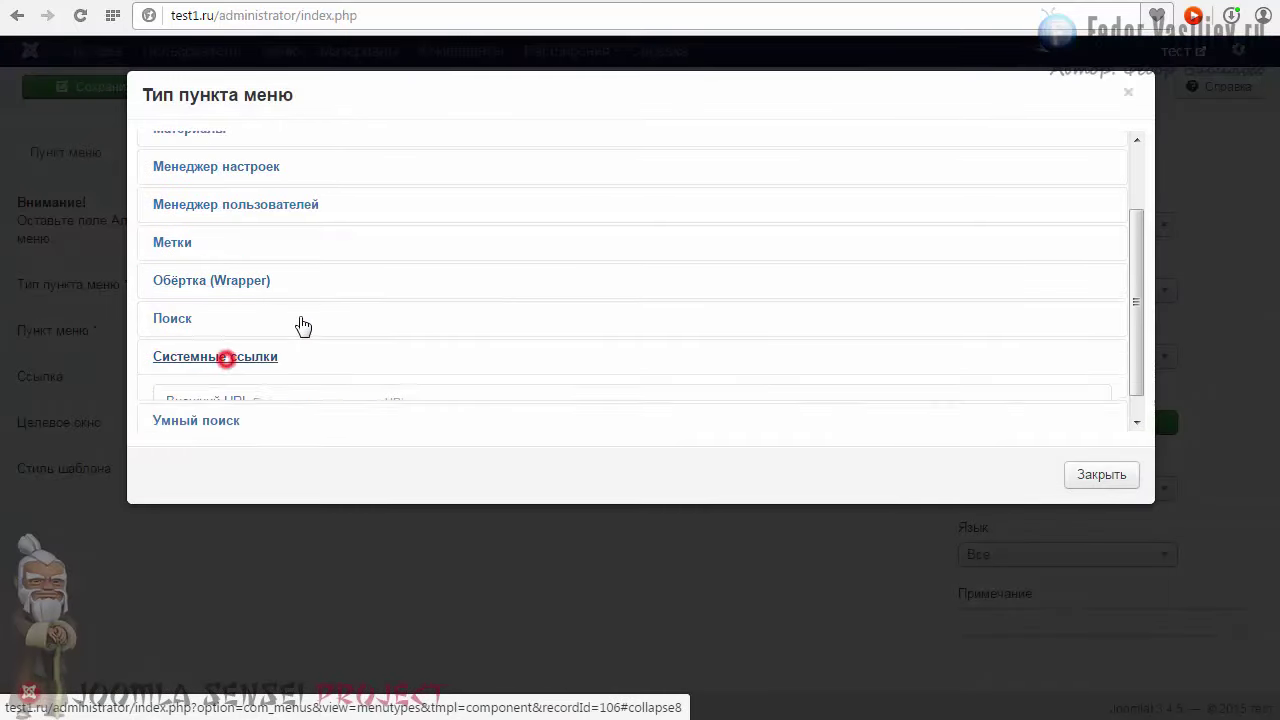
{"action": "scroll", "coordinate": [300, 320], "scroll_direction": "down", "scroll_amount": 2}
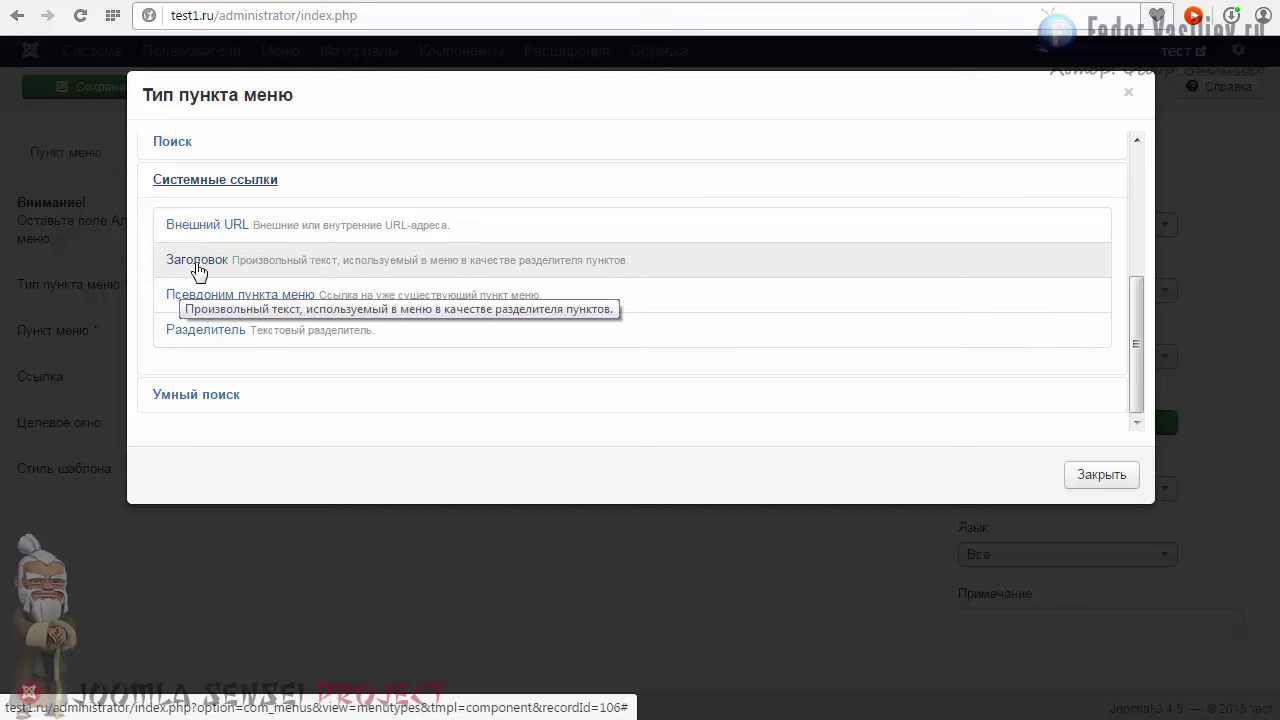
{"action": "left_click", "coordinate": [212, 330]}
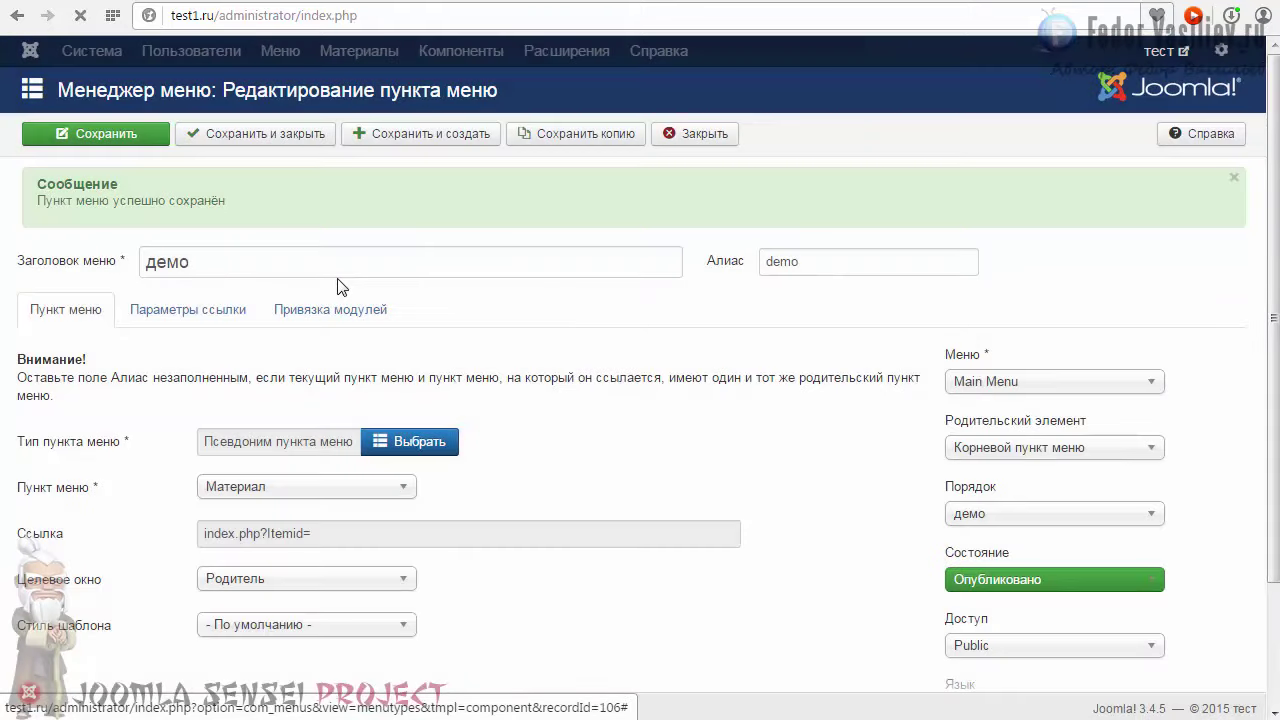
{"action": "left_click", "coordinate": [200, 187]}
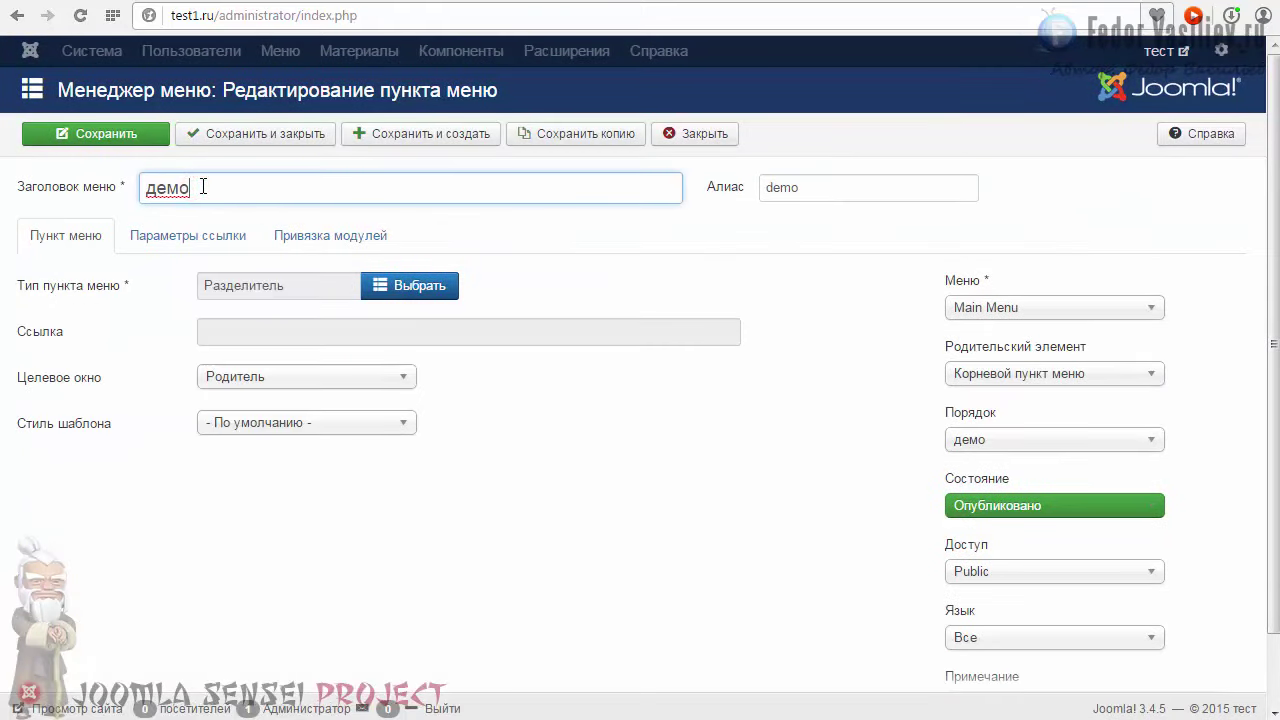
{"action": "left_click", "coordinate": [86, 133]}
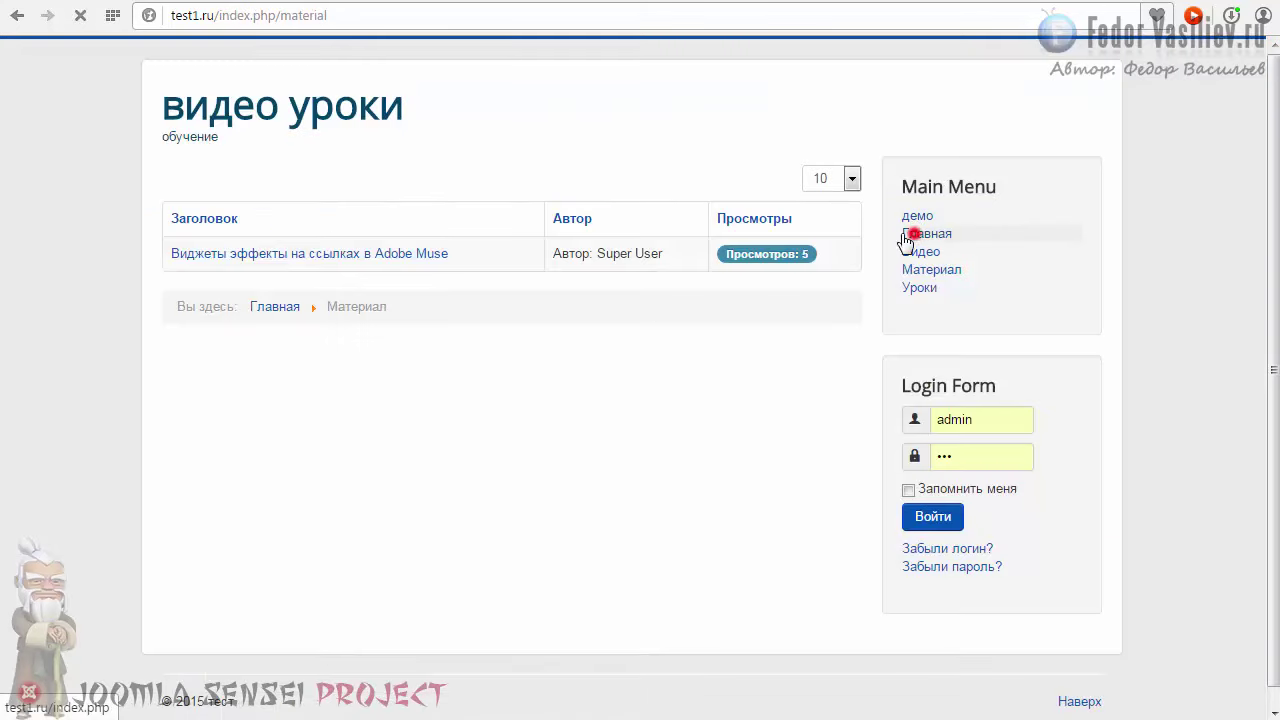
Open Главная on the test site and check whether the демо separator in the Main Menu responds as a link.
{"action": "left_click", "coordinate": [912, 233]}
{"action": "left_click", "coordinate": [917, 214]}
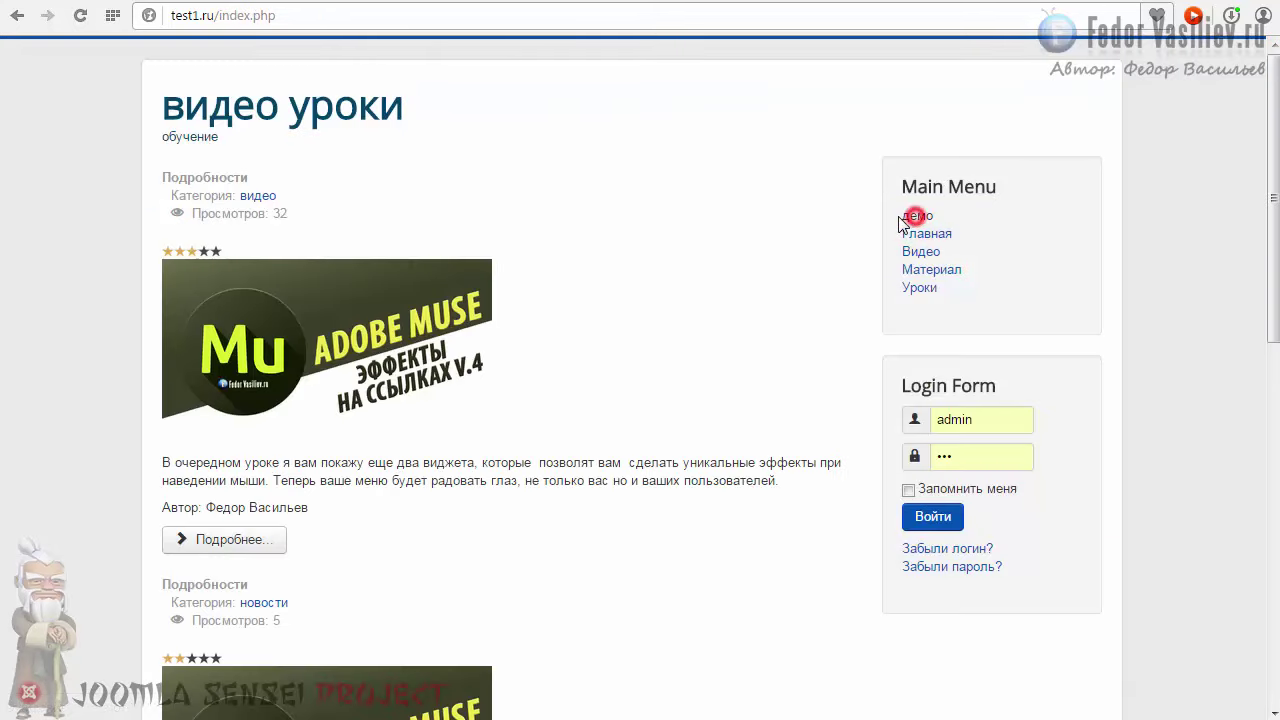
{"action": "left_click", "coordinate": [916, 212]}
{"action": "left_click", "coordinate": [916, 209]}
{"action": "left_click", "coordinate": [915, 208]}
{"action": "left_click", "coordinate": [911, 211]}
{"action": "left_click", "coordinate": [914, 214]}
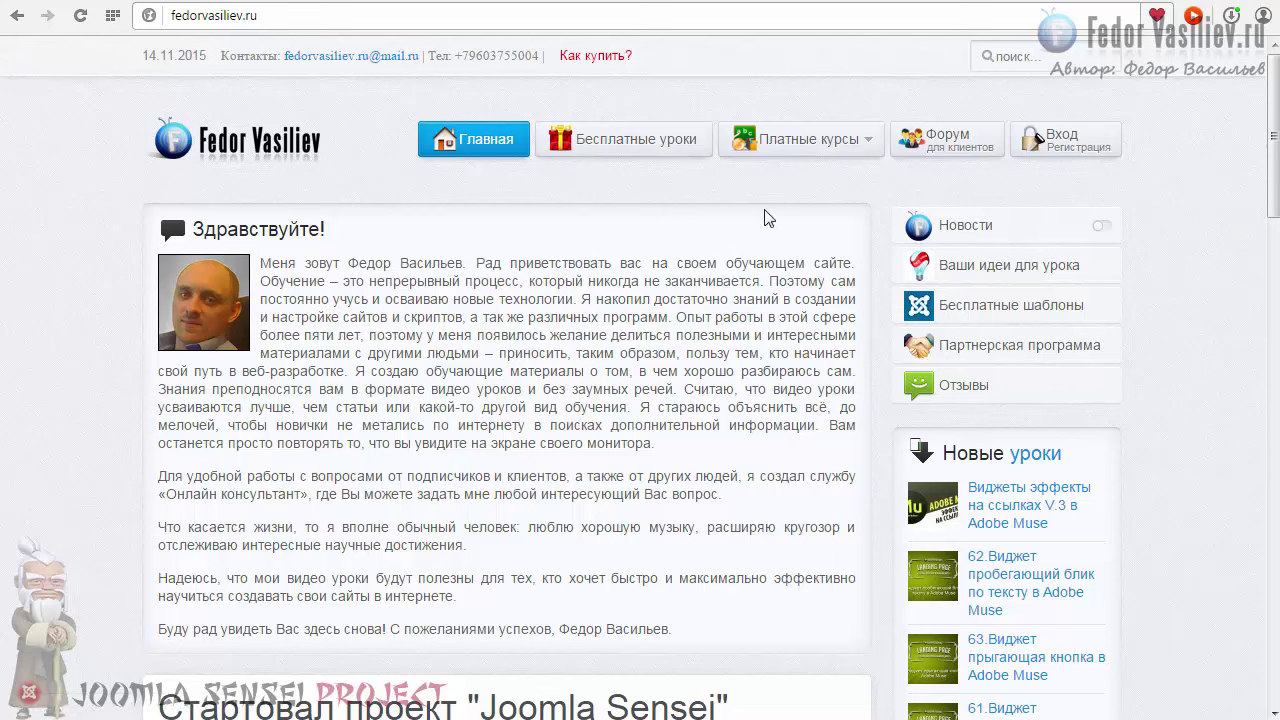
{"action": "mouse_move", "coordinate": [790, 145]}
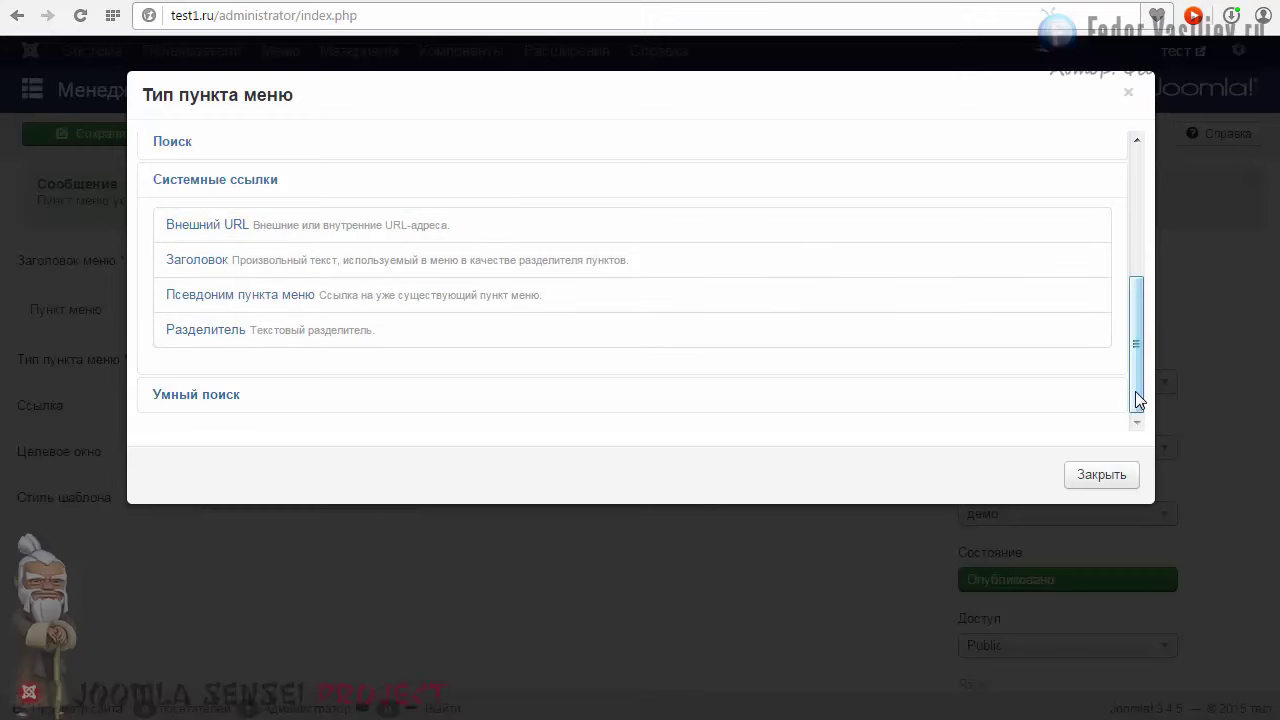
Review the list of menu item types, examine the login form on the test site, and close the type selection without choosing one.
{"action": "left_click_drag", "start_coordinate": [1135, 398], "coordinate": [1120, 249]}
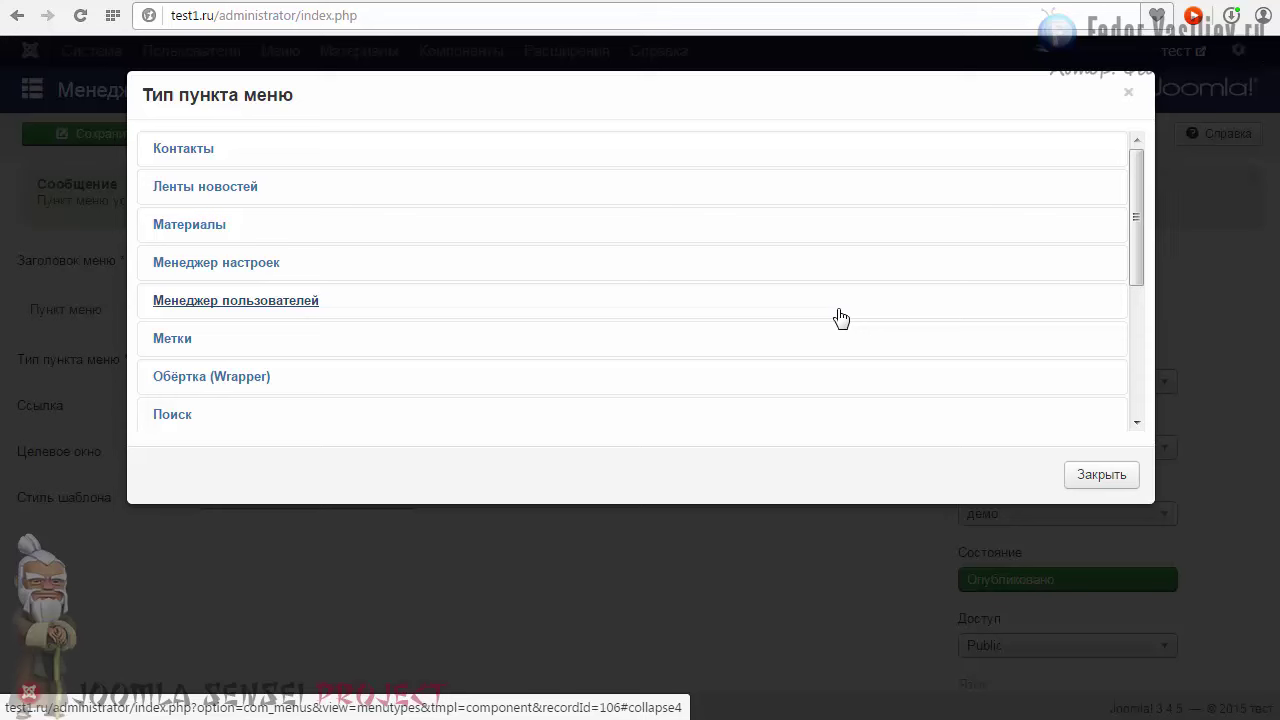
{"action": "left_click", "coordinate": [1045, 5]}
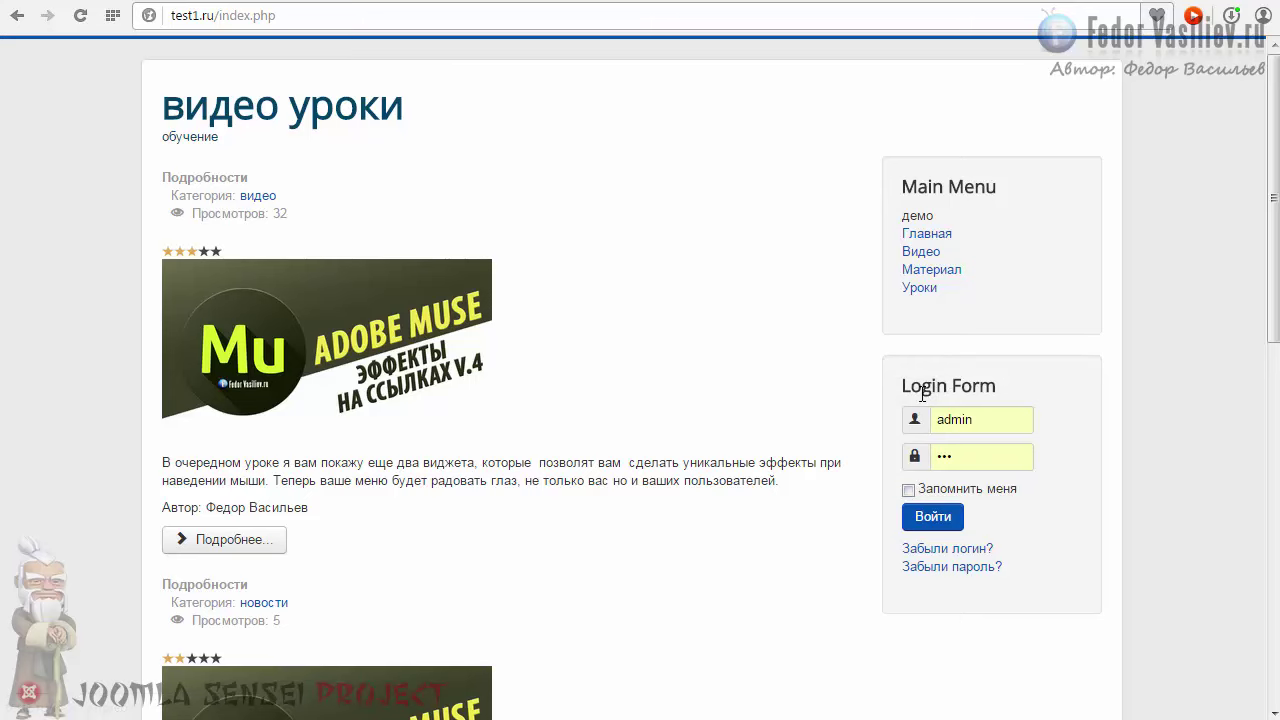
{"action": "left_click", "coordinate": [954, 419]}
{"action": "left_click", "coordinate": [949, 456]}
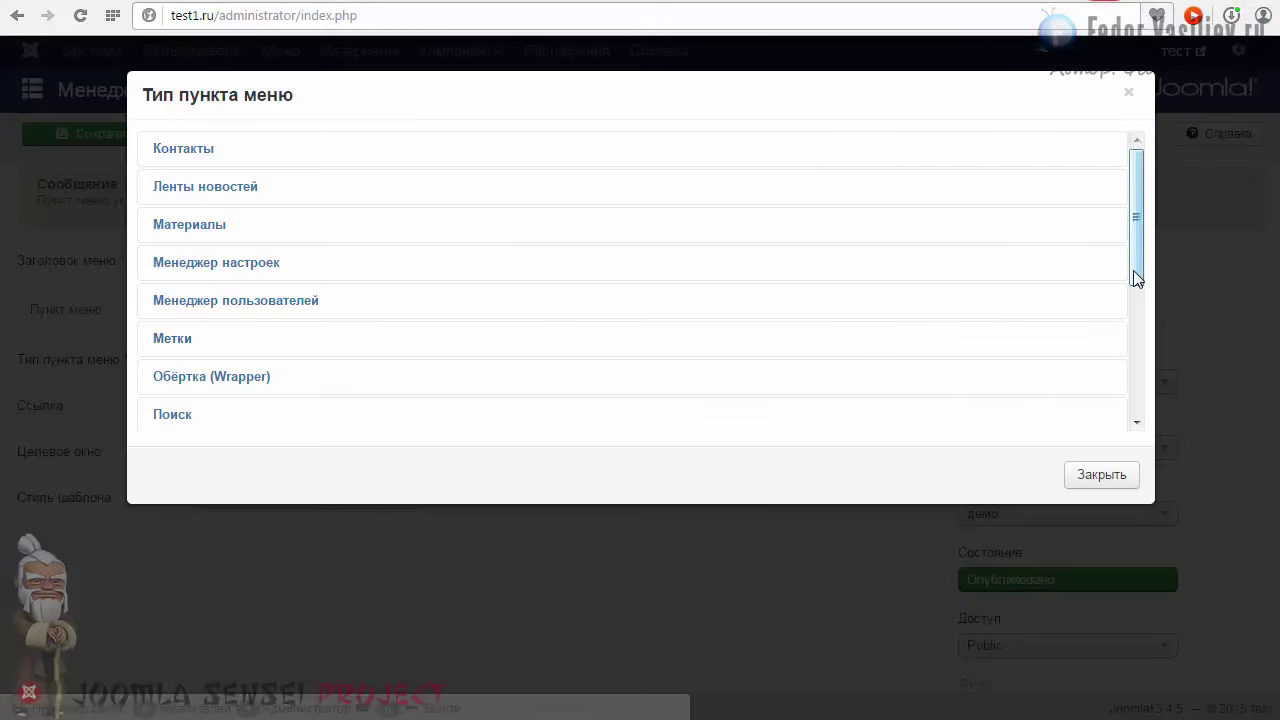
{"action": "left_click_drag", "start_coordinate": [1137, 278], "coordinate": [1116, 249]}
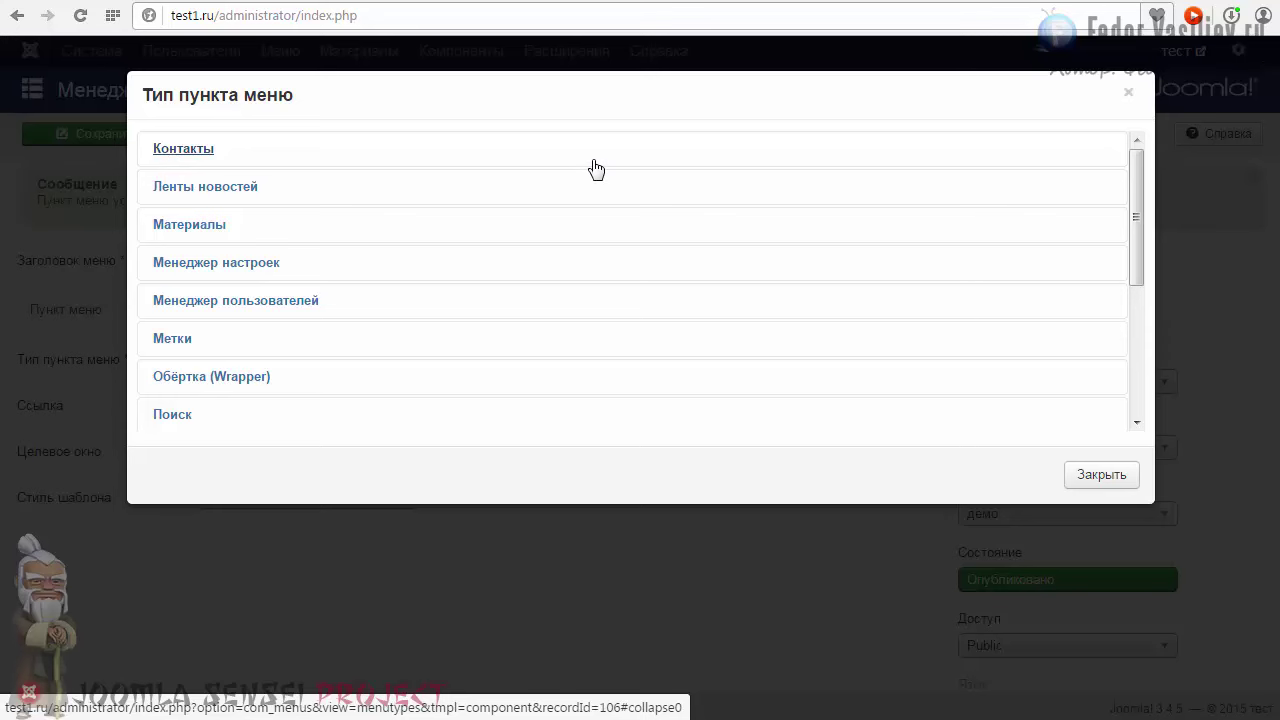
{"action": "left_click", "coordinate": [1130, 95]}
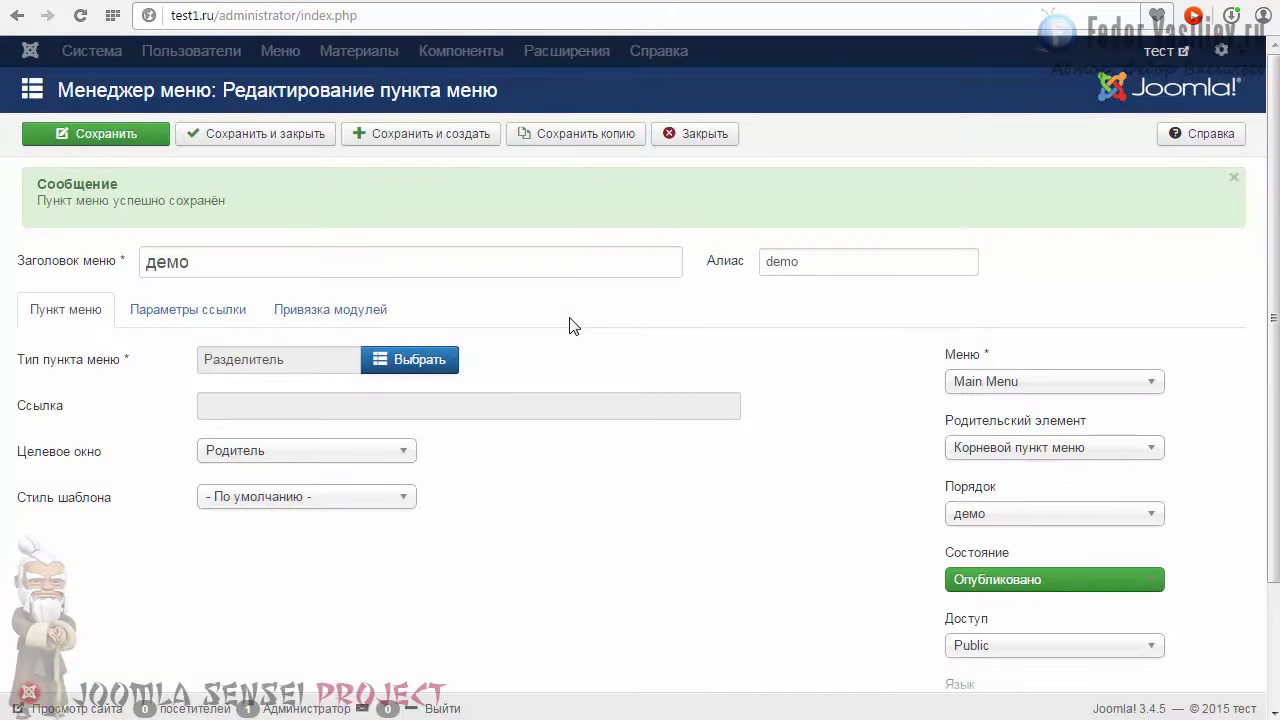